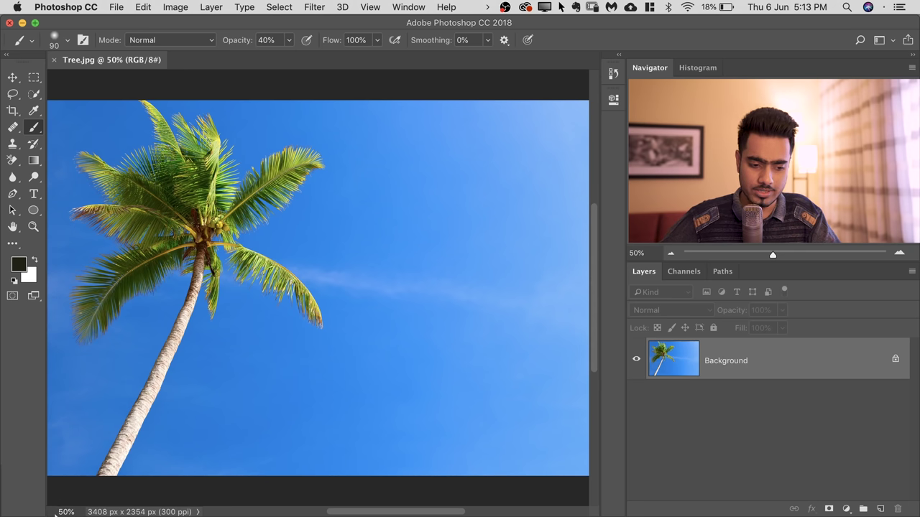
# Place Sky.jpg onto the palm image and enlarge it over the canvas
pyautogui.click(29, 499)
pyautogui.moveTo(608, 253); pyautogui.dragTo(275, 235)
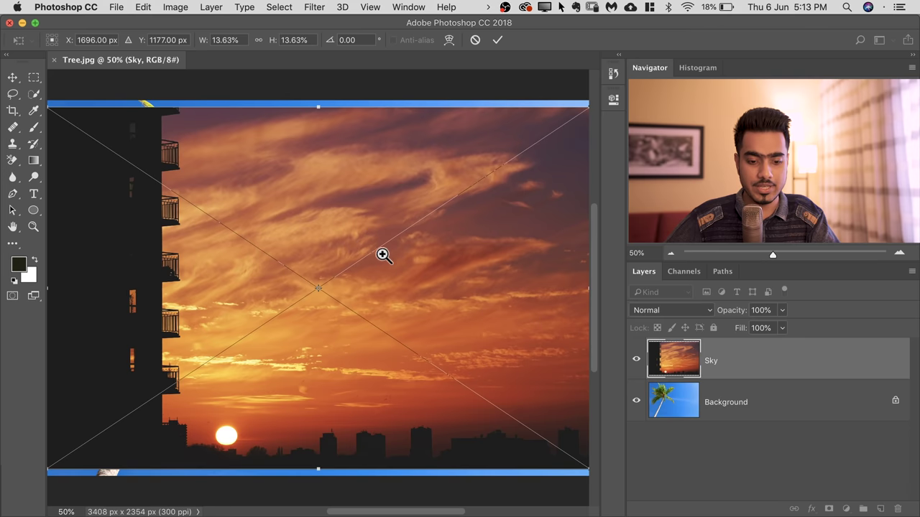
pyautogui.moveTo(382, 255); pyautogui.dragTo(348, 273)
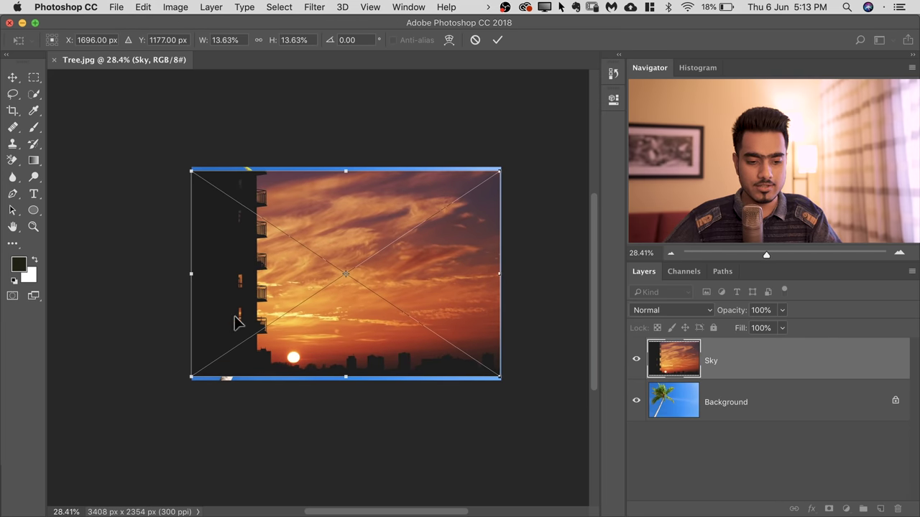
pyautogui.moveTo(193, 375); pyautogui.dragTo(165, 386)
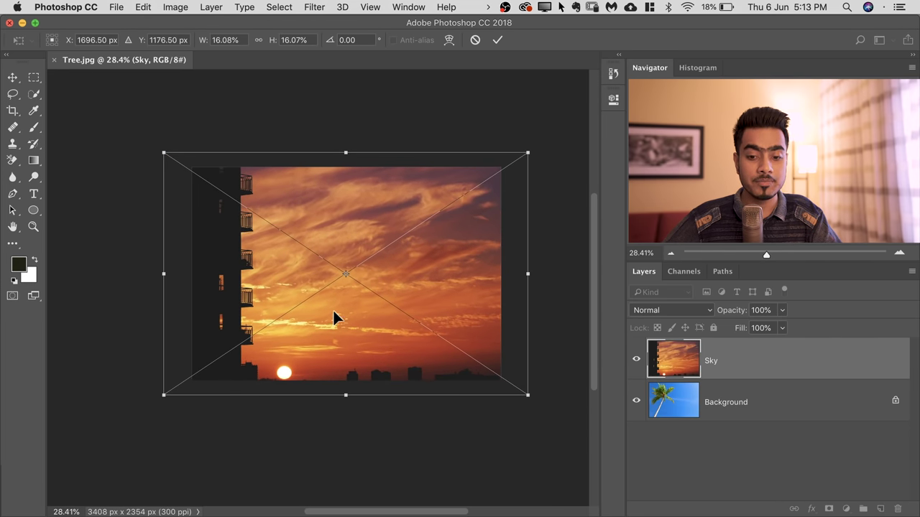
pyautogui.moveTo(334, 319); pyautogui.dragTo(495, 449)
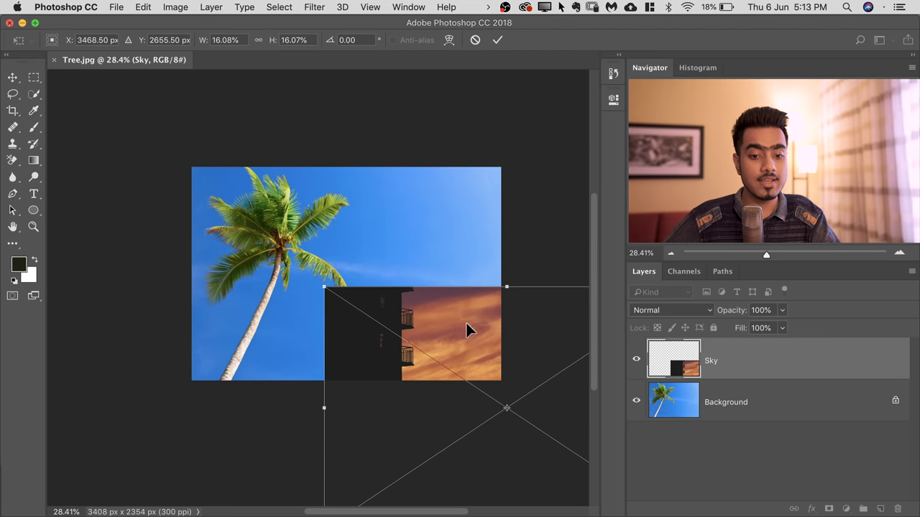
pyautogui.moveTo(465, 328); pyautogui.dragTo(296, 195)
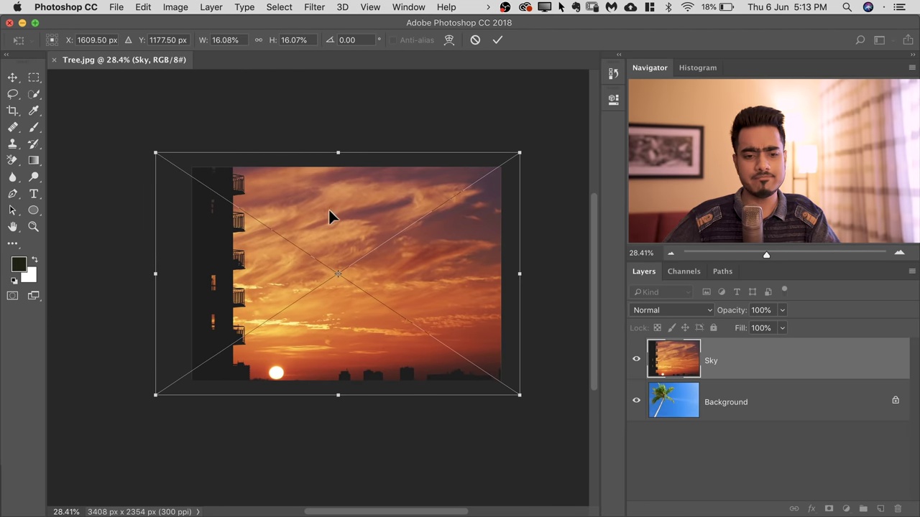
# Flip the sky horizontally, scale it to fill the canvas, and commit the transform
pyautogui.rightClick(413, 243)
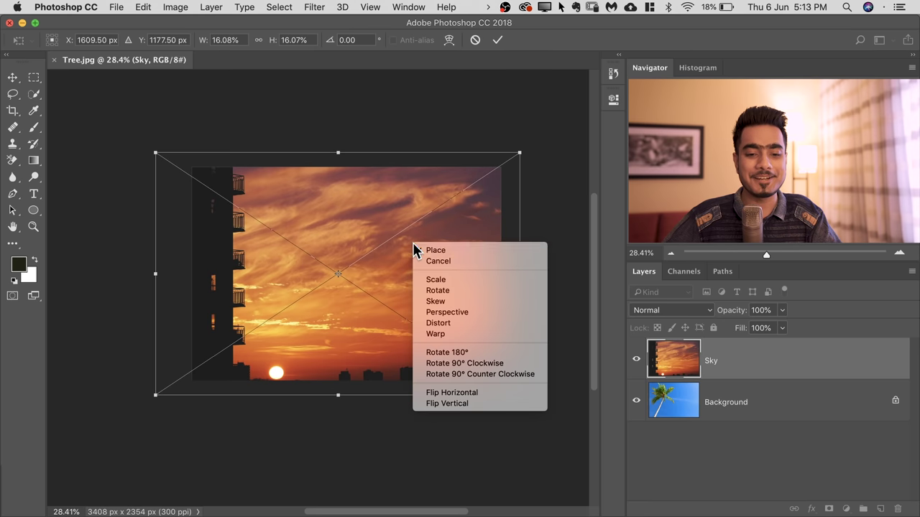
pyautogui.click(466, 393)
pyautogui.moveTo(351, 329); pyautogui.dragTo(461, 362)
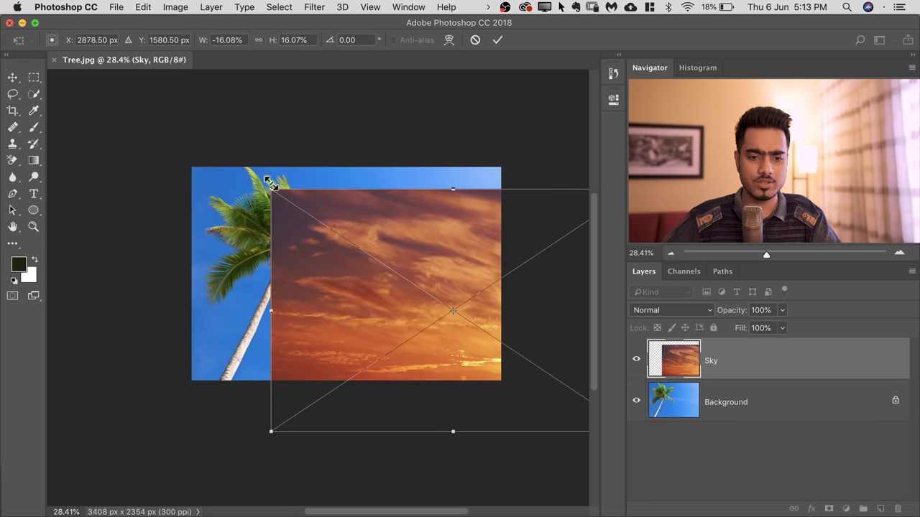
pyautogui.moveTo(270, 189); pyautogui.dragTo(137, 101)
pyautogui.moveTo(381, 219); pyautogui.dragTo(424, 275)
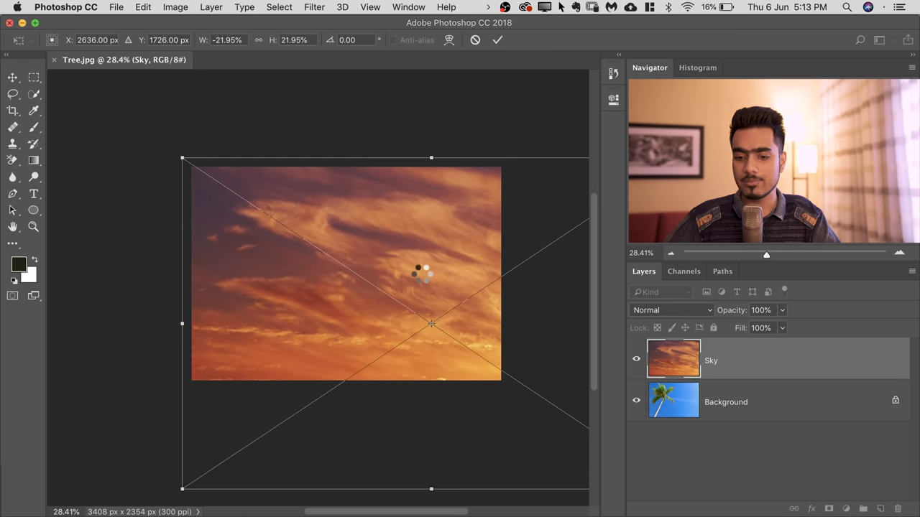
pyautogui.press('Return')
# Unlock the background, move Sky beneath it, and rename Layer 0 to 'Tree'
pyautogui.press('b')
pyautogui.press('super+0')
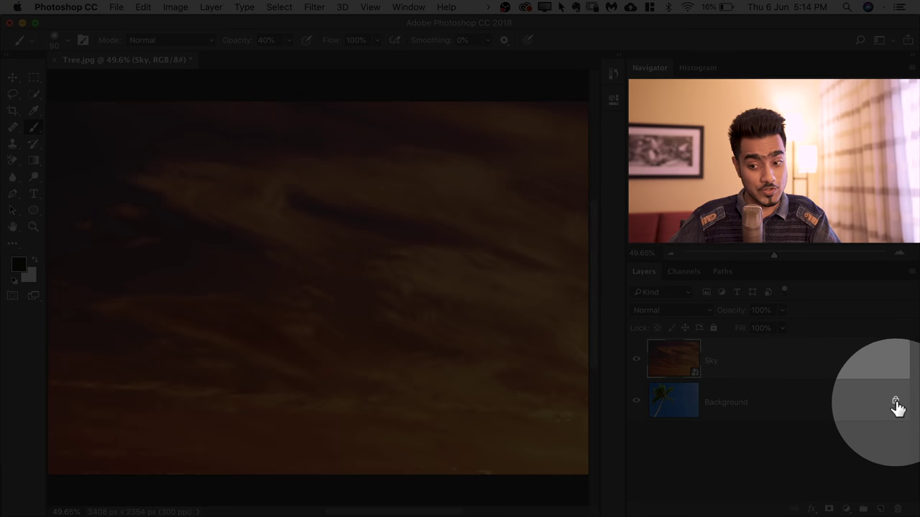
pyautogui.click(894, 401)
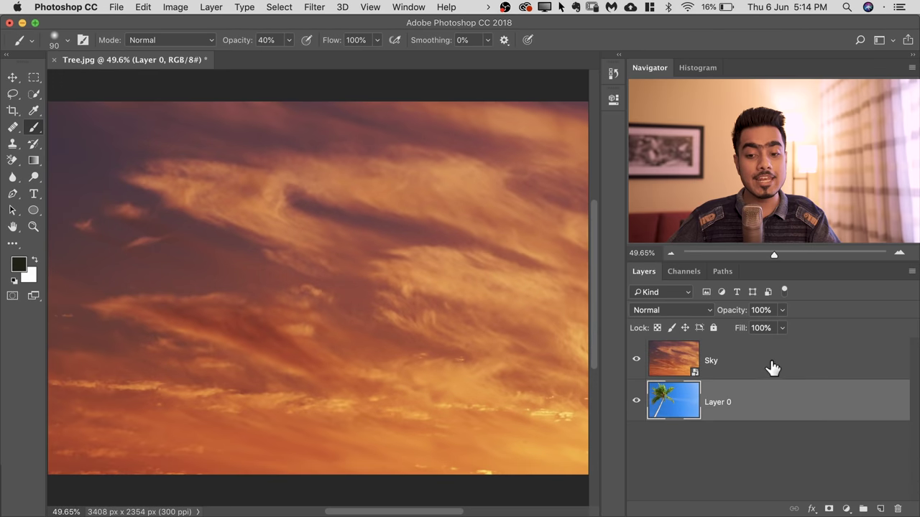
pyautogui.moveTo(775, 363); pyautogui.dragTo(773, 433)
pyautogui.click(722, 366)
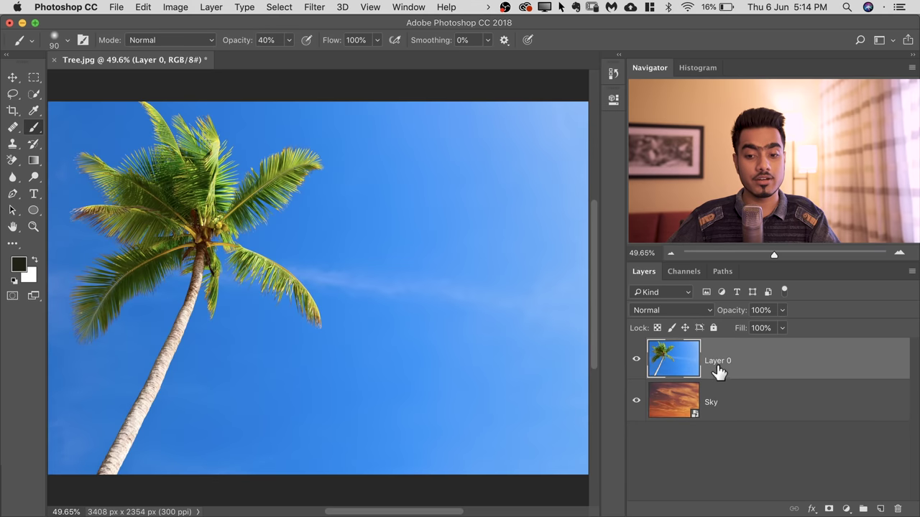
pyautogui.write('Tr')
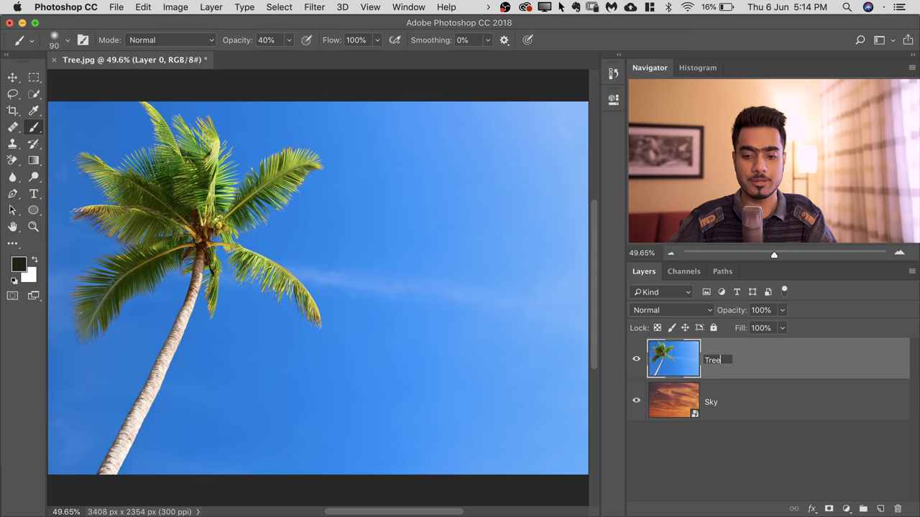
pyautogui.write('ee')
pyautogui.press('Return')
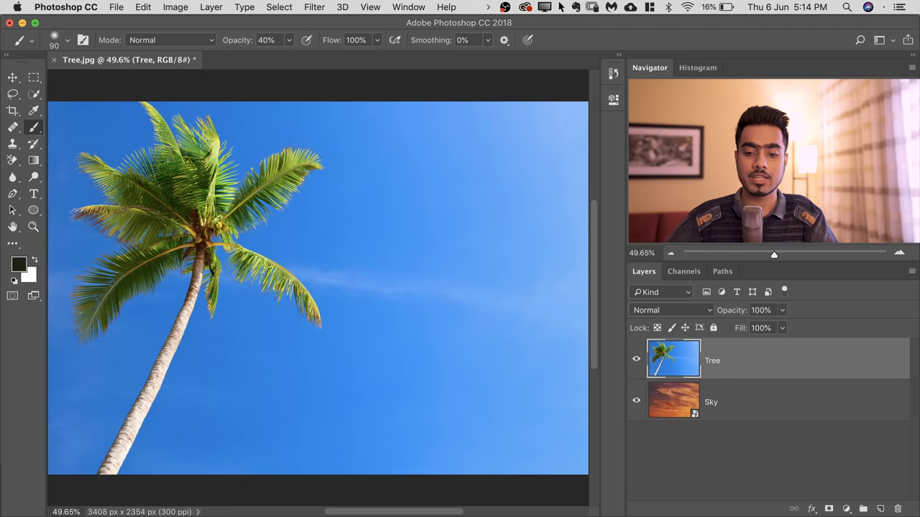
# In Color Range, set Fuzziness to 9 and sample the blue sky, adding its lighter and lower shades
pyautogui.click(279, 9)
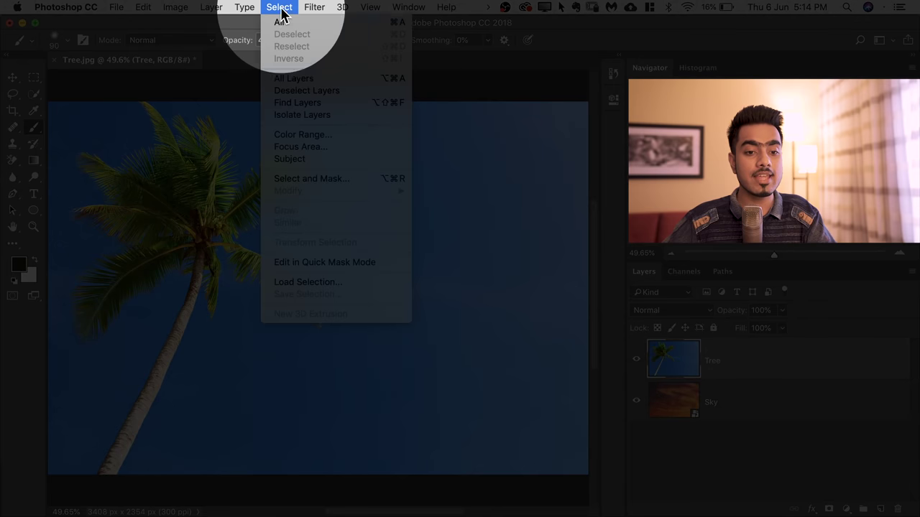
pyautogui.click(302, 135)
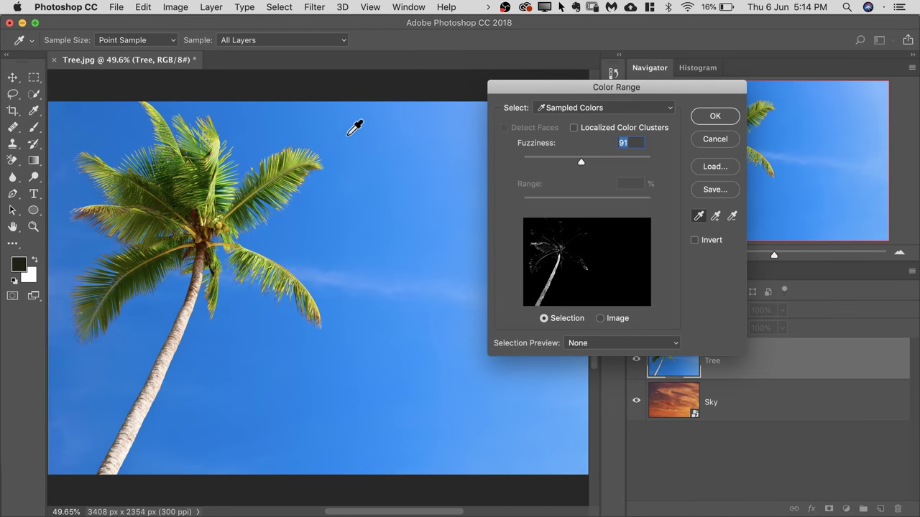
pyautogui.moveTo(580, 161); pyautogui.dragTo(530, 161)
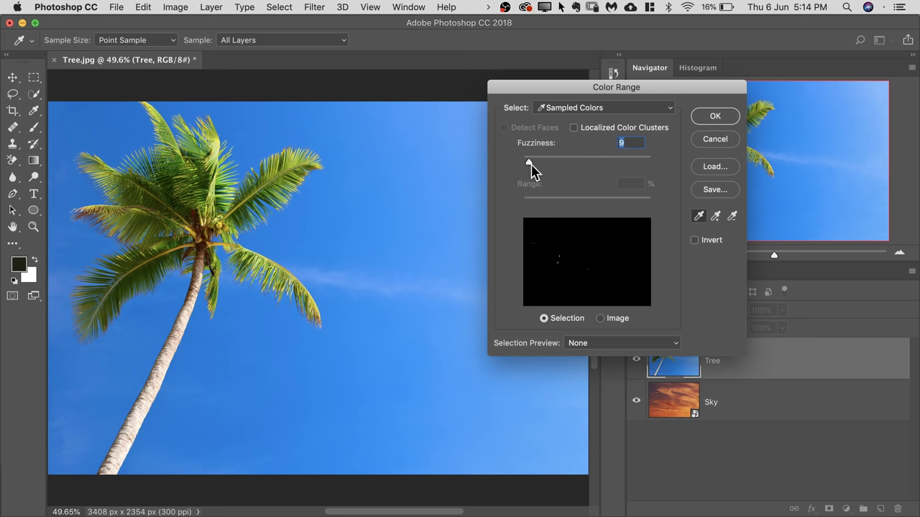
pyautogui.click(700, 218)
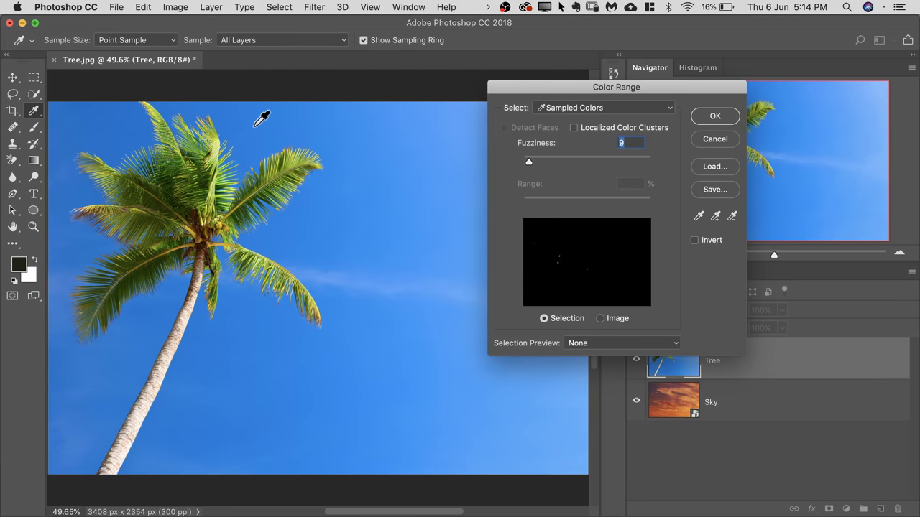
pyautogui.click(256, 125)
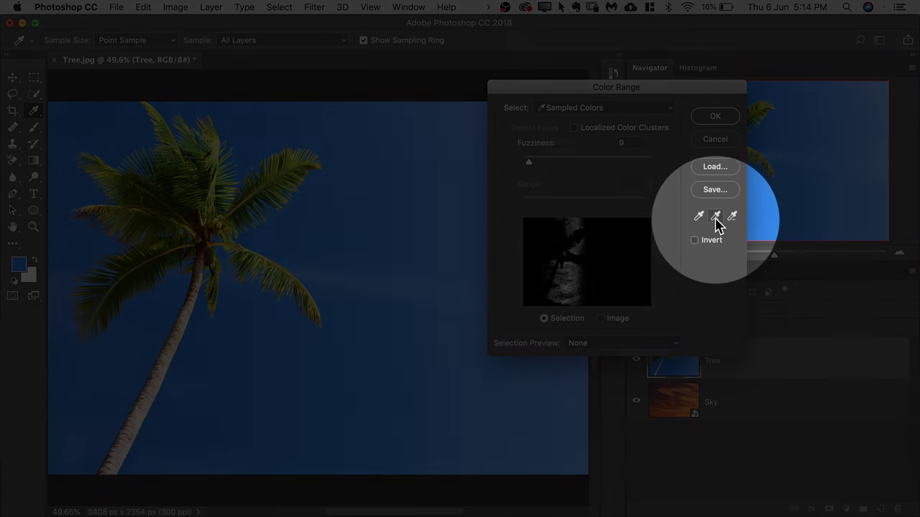
pyautogui.click(715, 217)
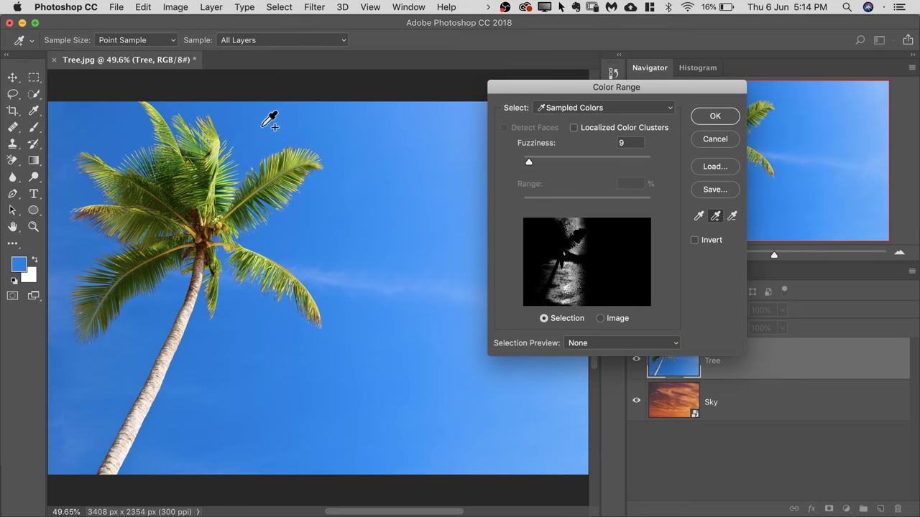
pyautogui.moveTo(265, 119)
pyautogui.mouseDown()
pyautogui.moveTo(289, 121)
pyautogui.moveTo(342, 128)
pyautogui.moveTo(358, 152)
pyautogui.moveTo(354, 181)
pyautogui.mouseUp()
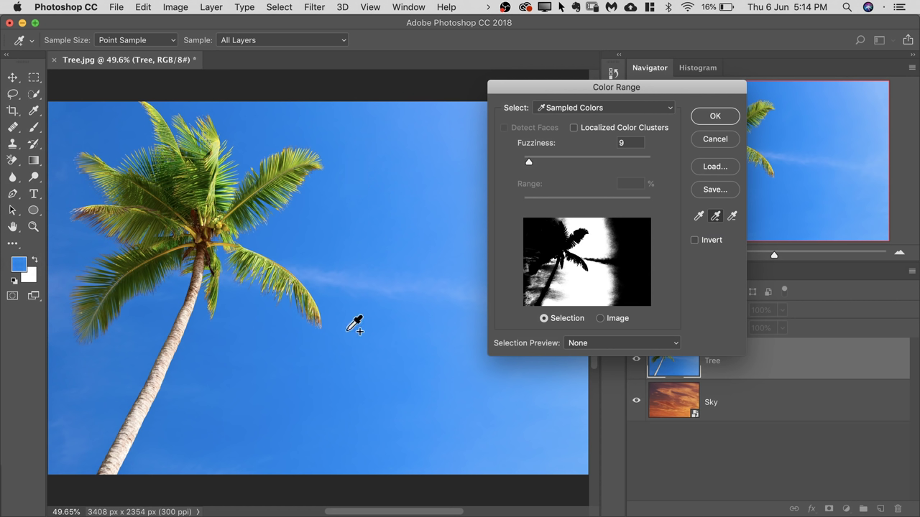
pyautogui.moveTo(271, 348)
pyautogui.mouseDown()
pyautogui.moveTo(182, 371)
pyautogui.moveTo(115, 371)
pyautogui.moveTo(81, 427)
pyautogui.mouseUp()
pyautogui.moveTo(90, 119); pyautogui.dragTo(74, 122)
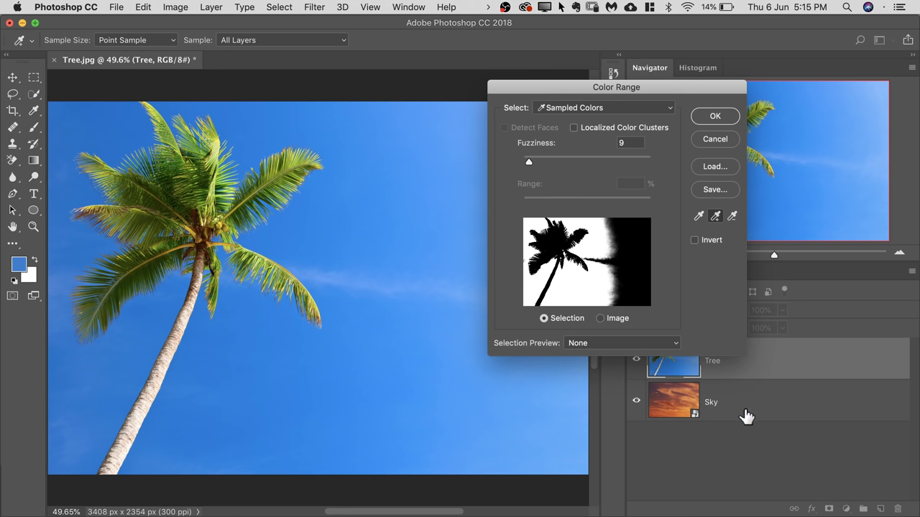
pyautogui.click(610, 347)
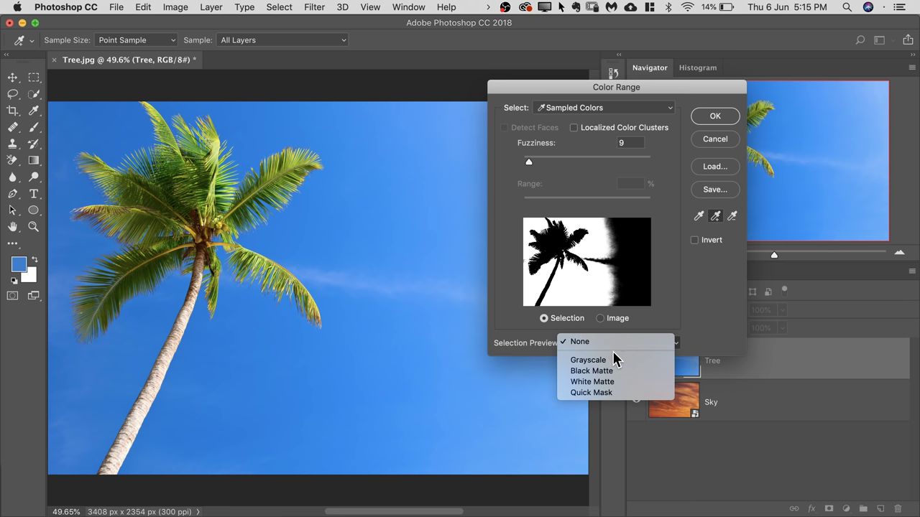
# Preview over a black matte, invert the range, and raise Fuzziness while checking the fronds
pyautogui.click(607, 372)
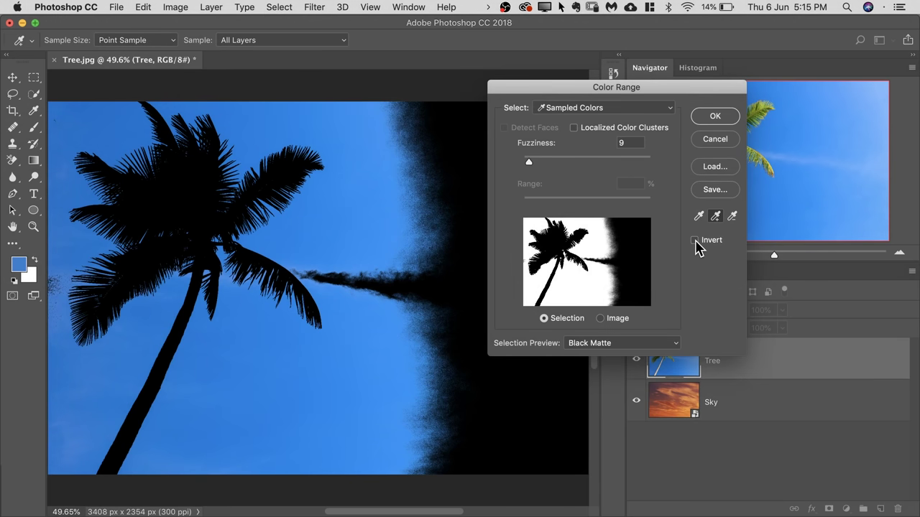
pyautogui.click(695, 240)
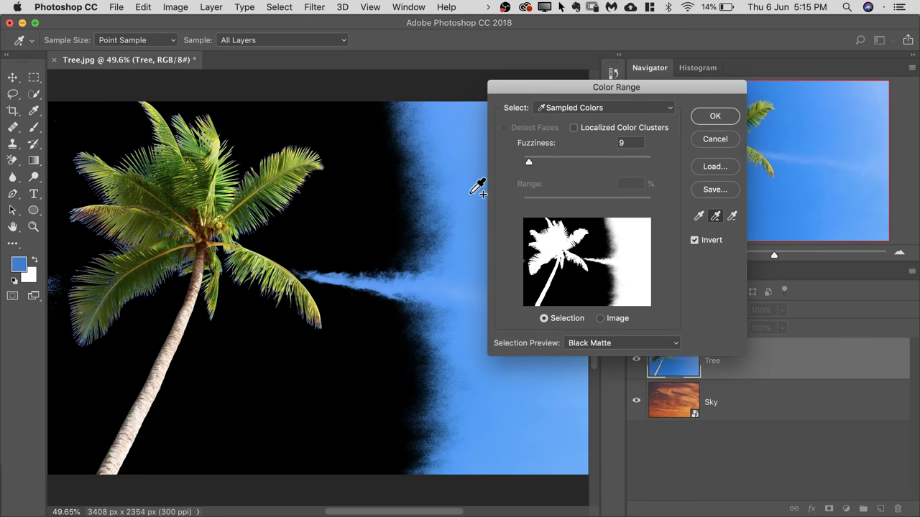
pyautogui.moveTo(530, 167); pyautogui.dragTo(541, 166)
pyautogui.moveTo(299, 195); pyautogui.dragTo(432, 188)
pyautogui.moveTo(226, 230); pyautogui.dragTo(246, 230)
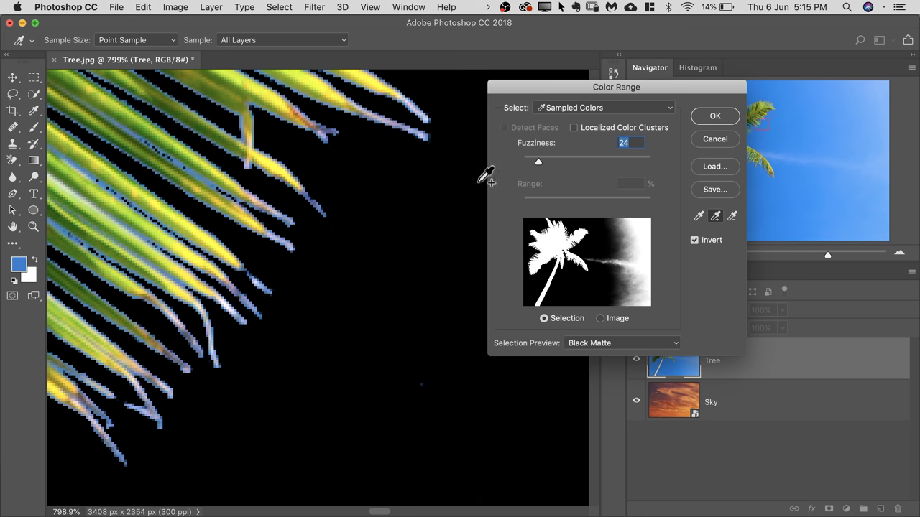
pyautogui.moveTo(541, 166); pyautogui.dragTo(641, 167)
# Fine-tune Fuzziness to 184 around the palm crown and confirm the selection
pyautogui.hscroll(-3, 243, 268)
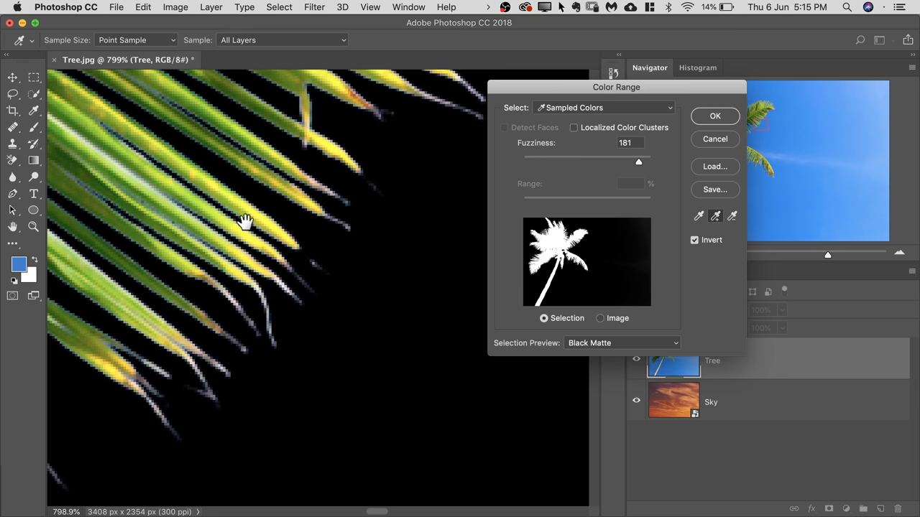
pyautogui.hscroll(-5, 236, 220)
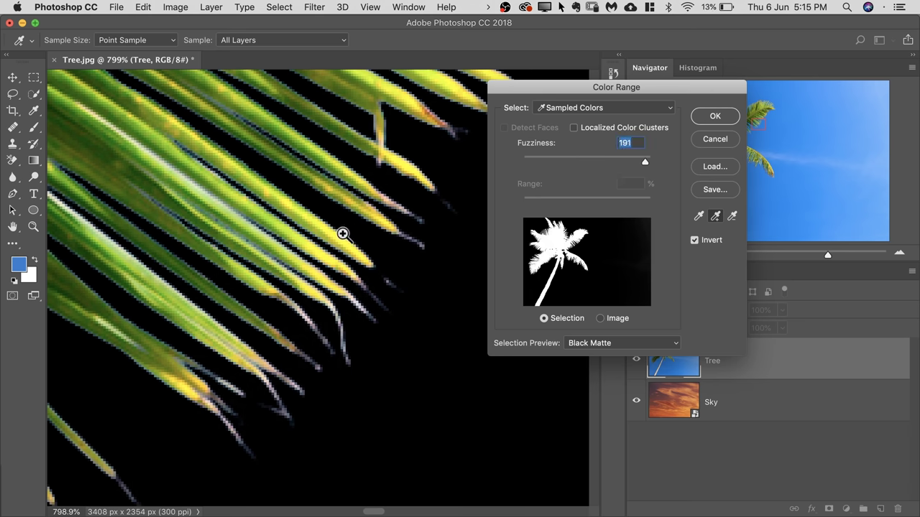
pyautogui.scroll(-10, 306, 245)
pyautogui.moveTo(222, 275); pyautogui.dragTo(388, 189)
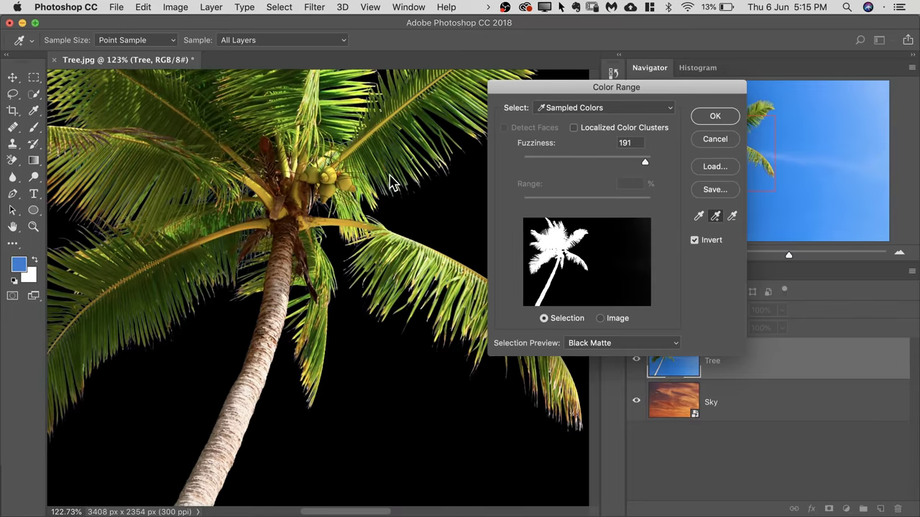
pyautogui.moveTo(168, 292); pyautogui.dragTo(308, 161)
pyautogui.moveTo(645, 162); pyautogui.dragTo(652, 167)
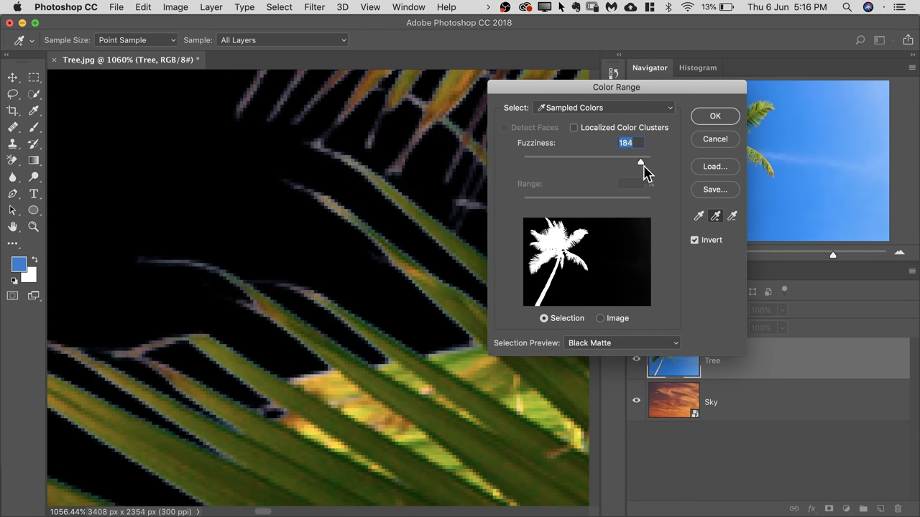
pyautogui.click(715, 116)
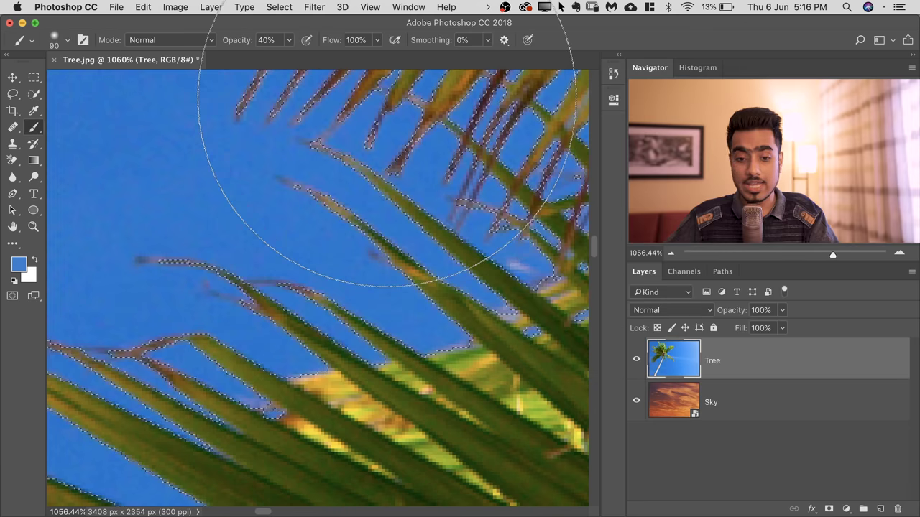
pyautogui.press('super+0')
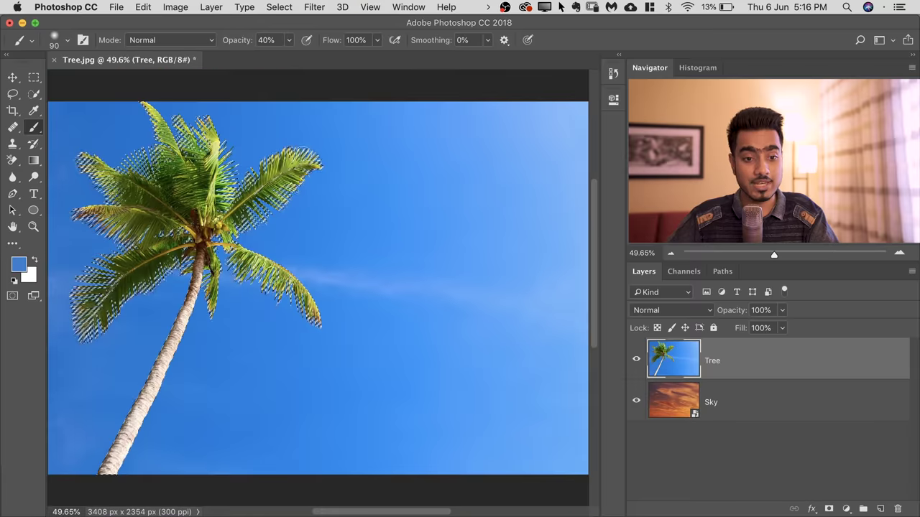
# Add a layer mask to Tree from the palm selection and inspect the frond edges
pyautogui.click(829, 509)
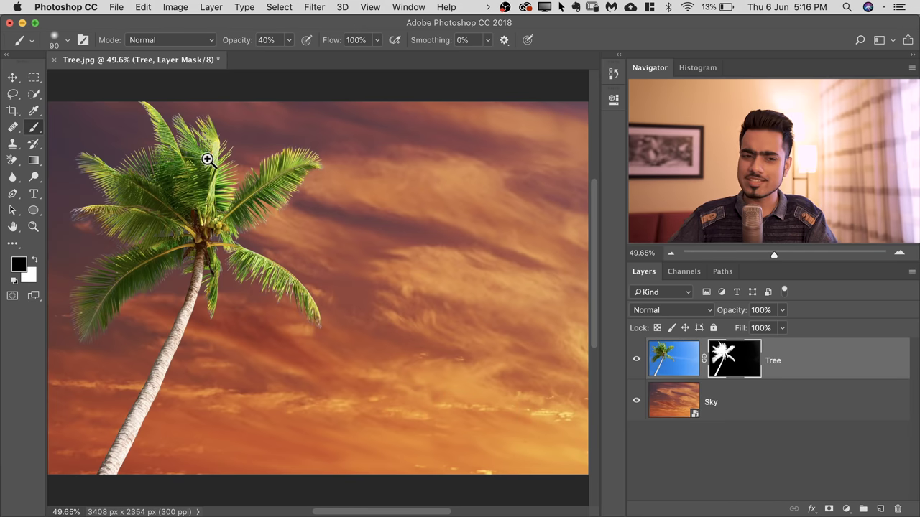
pyautogui.moveTo(207, 160); pyautogui.dragTo(150, 188)
pyautogui.scroll(-5, 150, 188)
pyautogui.hscroll(5, 150, 188)
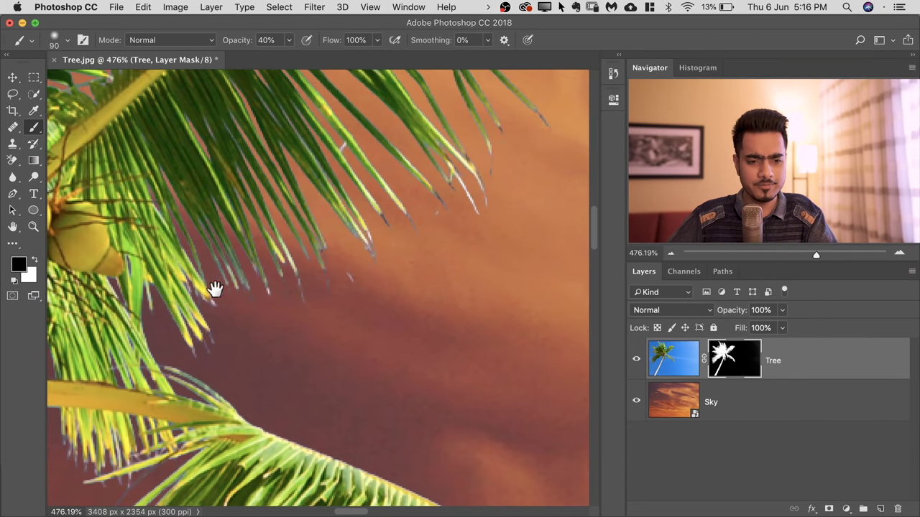
pyautogui.moveTo(215, 289); pyautogui.dragTo(252, 283)
pyautogui.press('super+0')
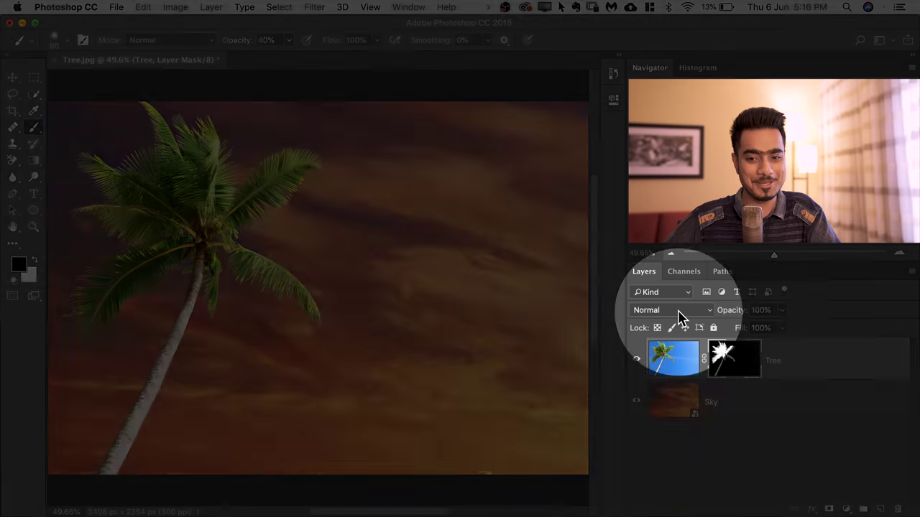
# Switch the Tree layer from Normal to Multiply and inspect the darkened crown and trunk
pyautogui.click(682, 311)
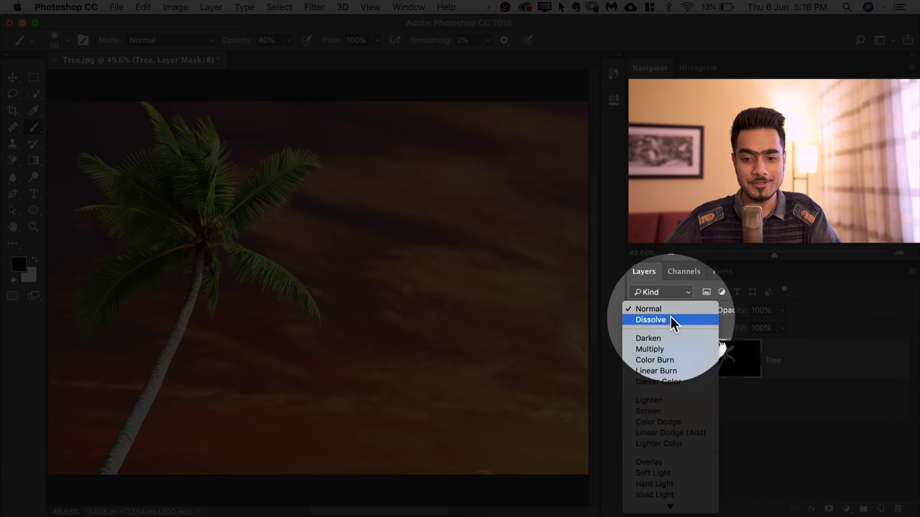
pyautogui.click(655, 349)
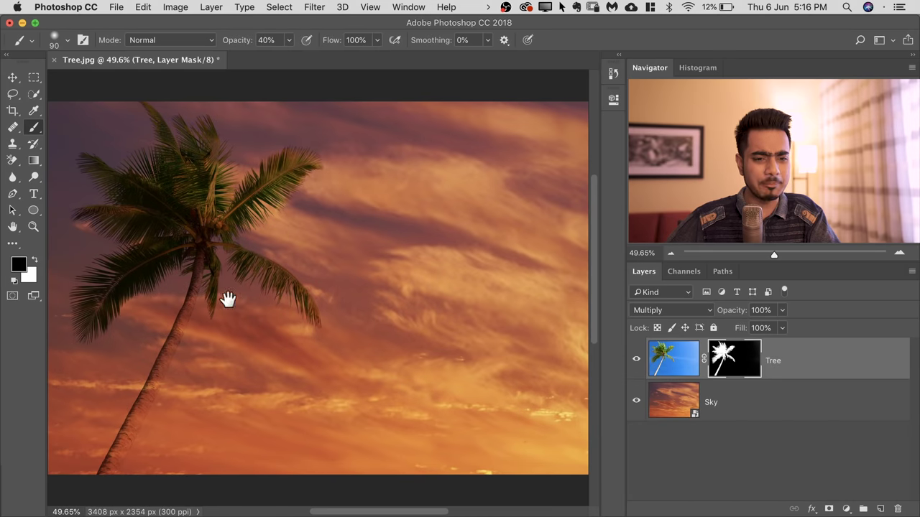
pyautogui.moveTo(232, 199); pyautogui.dragTo(297, 195)
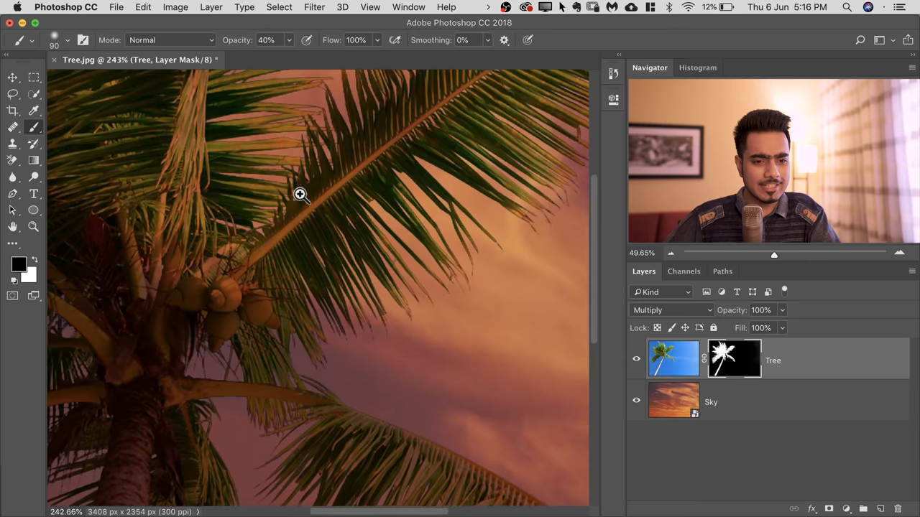
pyautogui.moveTo(232, 338); pyautogui.dragTo(241, 262)
pyautogui.scroll(-10, 241, 262)
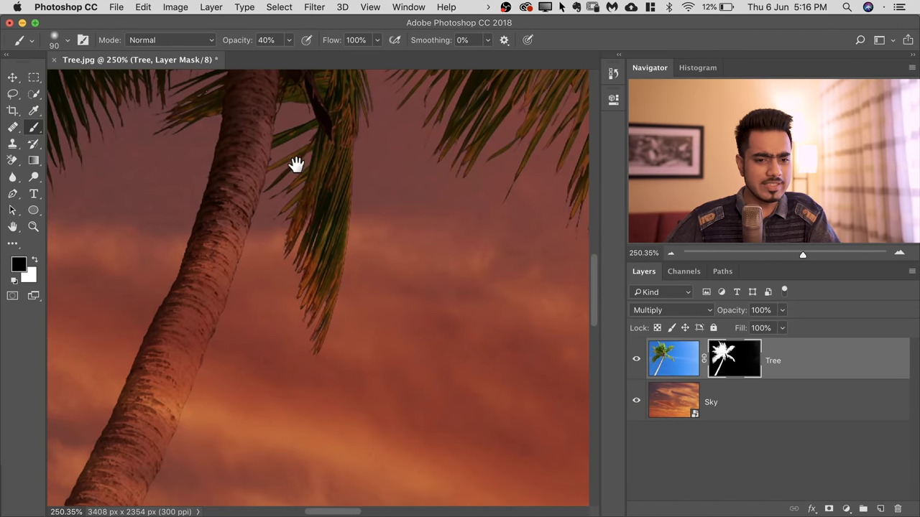
pyautogui.moveTo(122, 445); pyautogui.dragTo(338, 86)
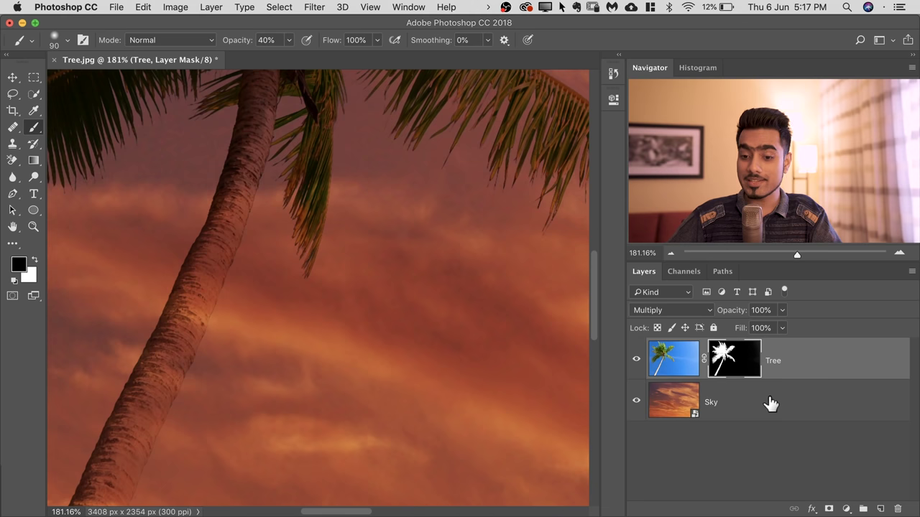
# Duplicate the Sky layer and apply a 482.7-pixel Gaussian Blur to the copy
pyautogui.click(770, 405)
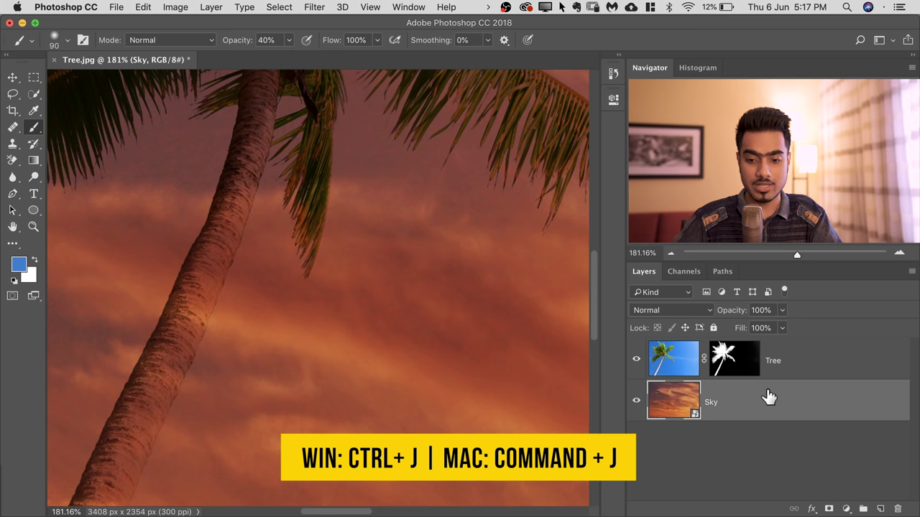
pyautogui.press('cmd+j')
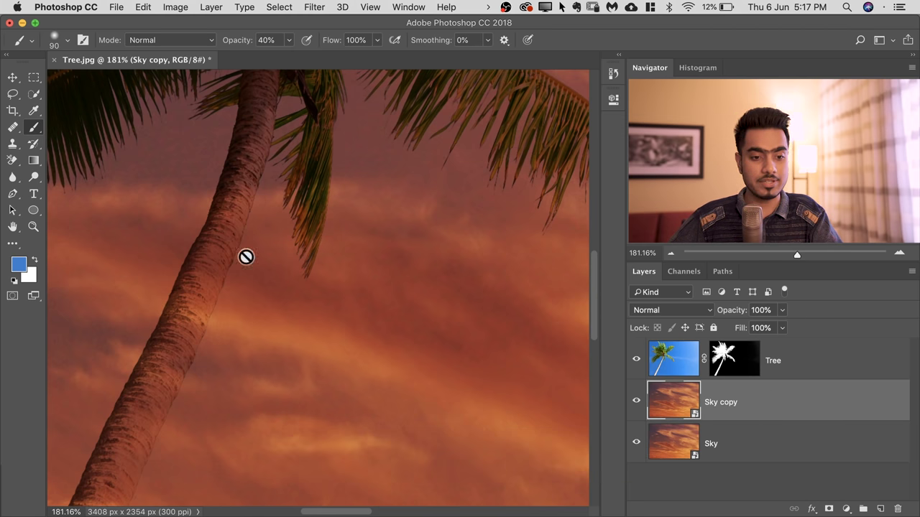
pyautogui.click(317, 10)
pyautogui.moveTo(351, 161)
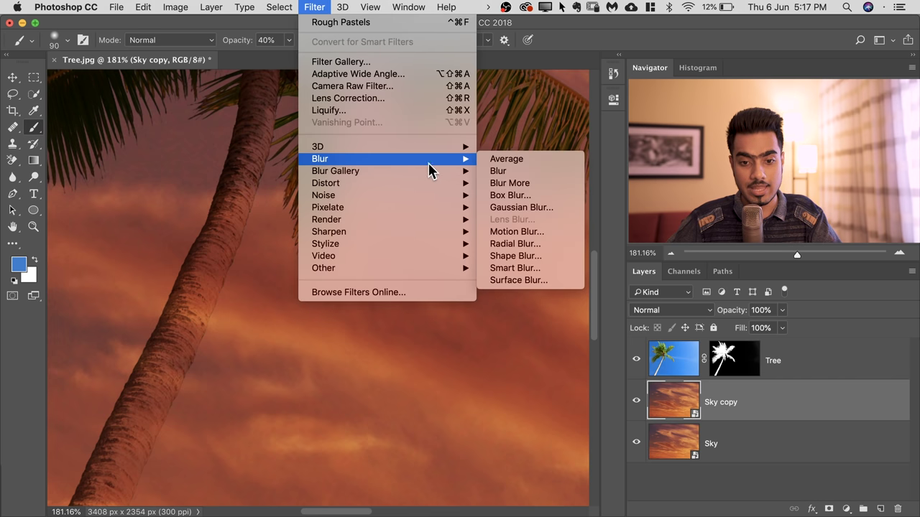
pyautogui.click(514, 207)
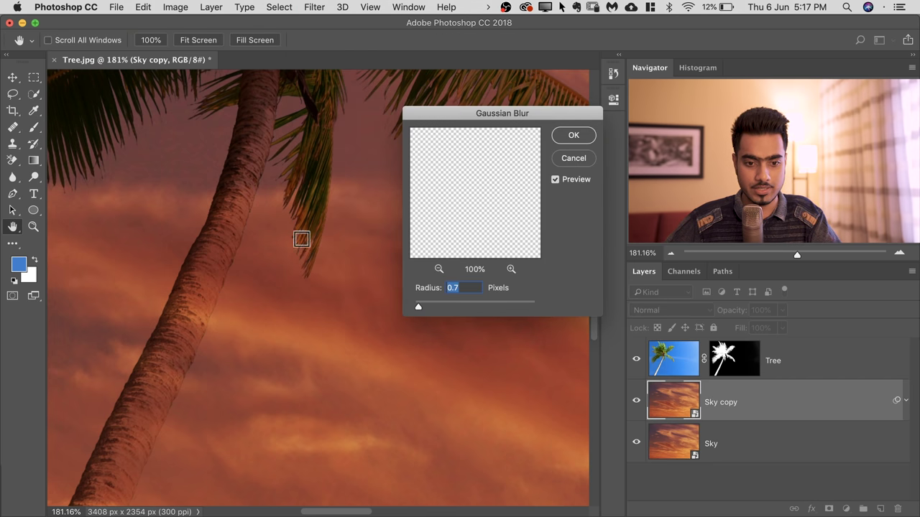
pyautogui.scroll(-5, 211, 240)
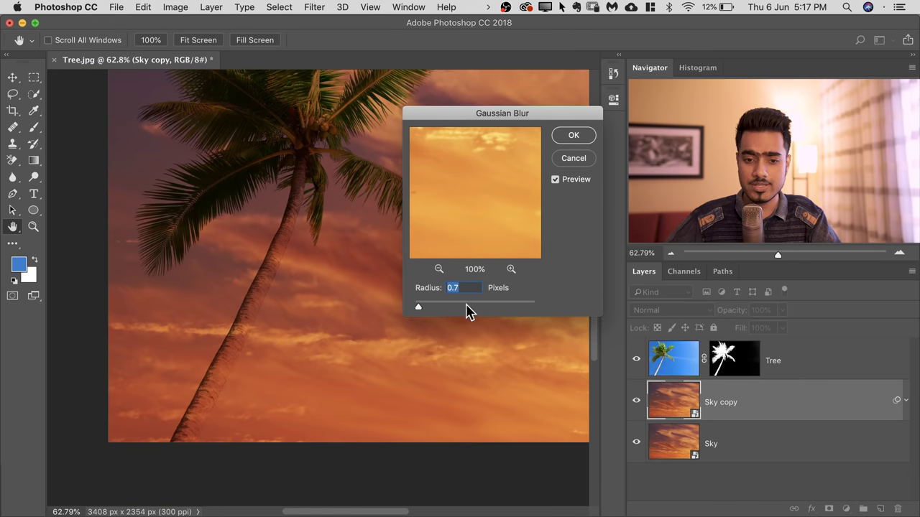
pyautogui.click(466, 306)
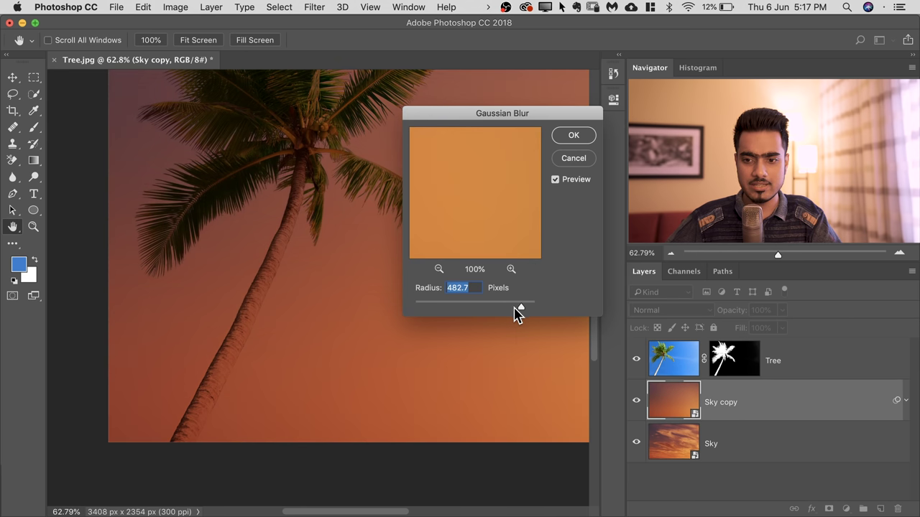
pyautogui.click(579, 136)
# Copy the Tree layer's palm mask onto the Sky copy layer and check the frond edges
pyautogui.press('b')
pyautogui.moveTo(376, 249)
pyautogui.mouseDown()
pyautogui.moveTo(267, 226)
pyautogui.moveTo(332, 233)
pyautogui.moveTo(336, 210)
pyautogui.mouseUp()
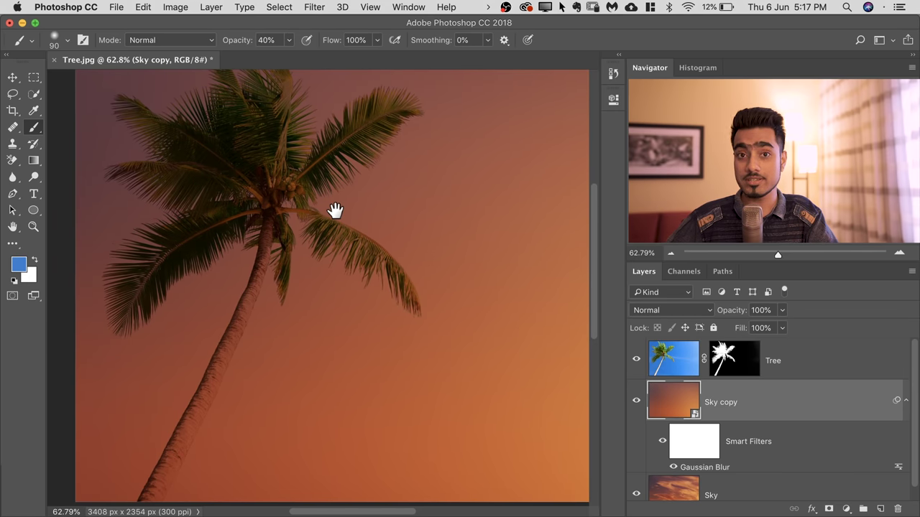
pyautogui.scroll(3, 281, 314)
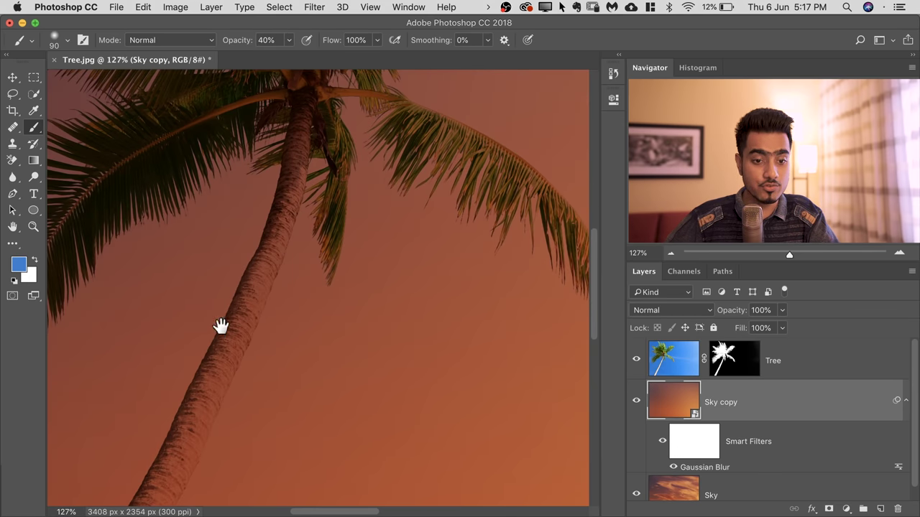
pyautogui.press('super+0')
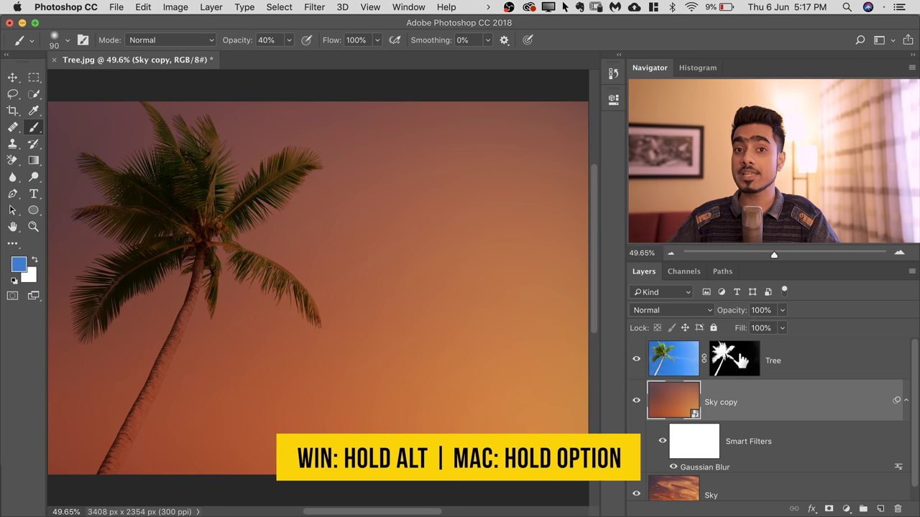
pyautogui.moveTo(734, 358); pyautogui.dragTo(740, 419)
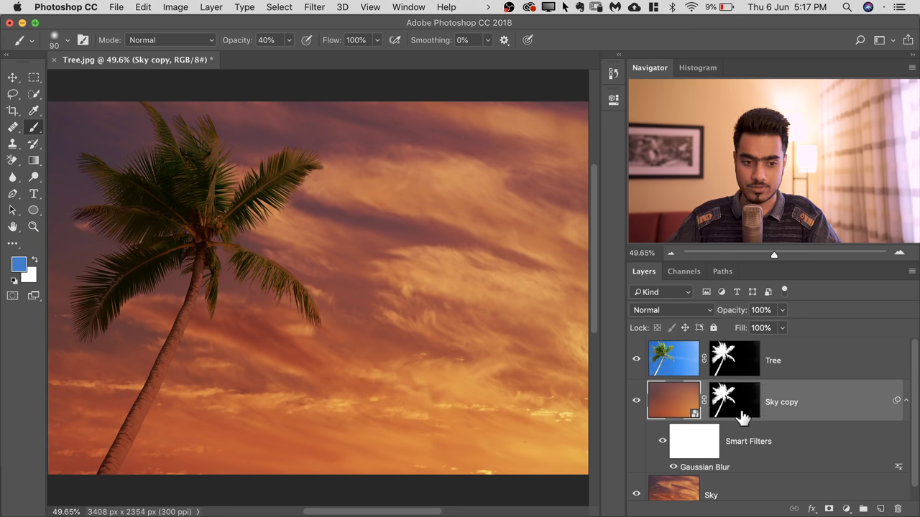
pyautogui.scroll(5, 193, 349)
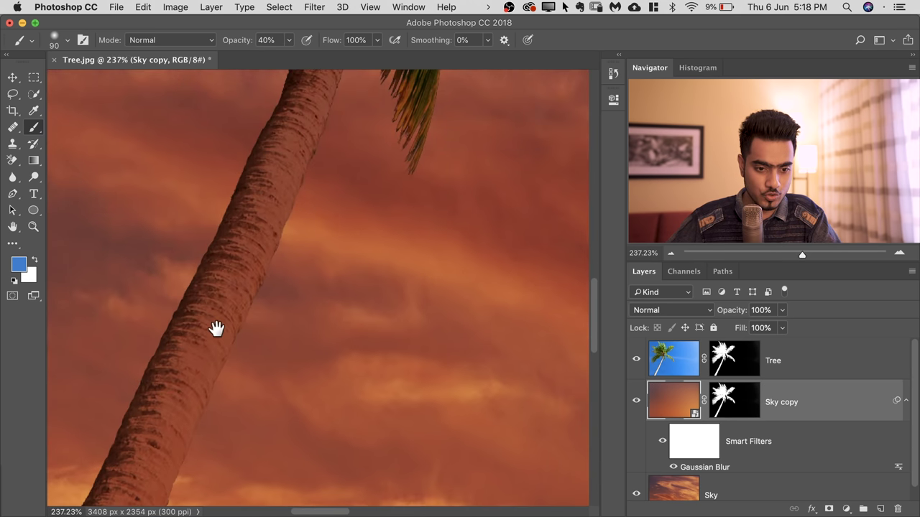
pyautogui.scroll(10, 251, 304)
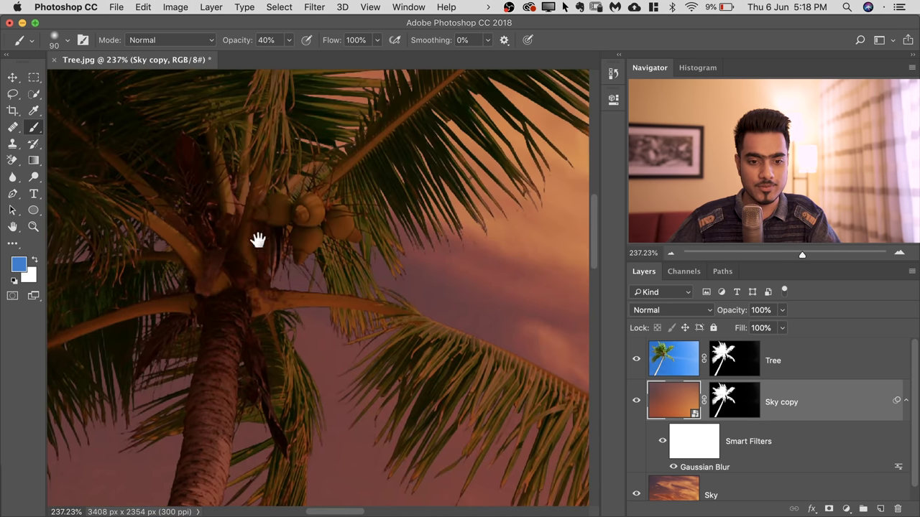
pyautogui.scroll(5, 259, 216)
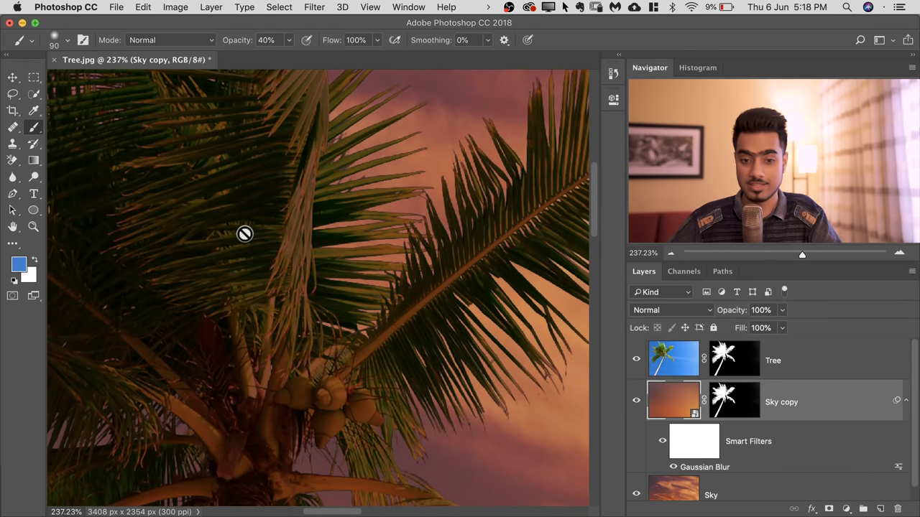
pyautogui.press('super+0')
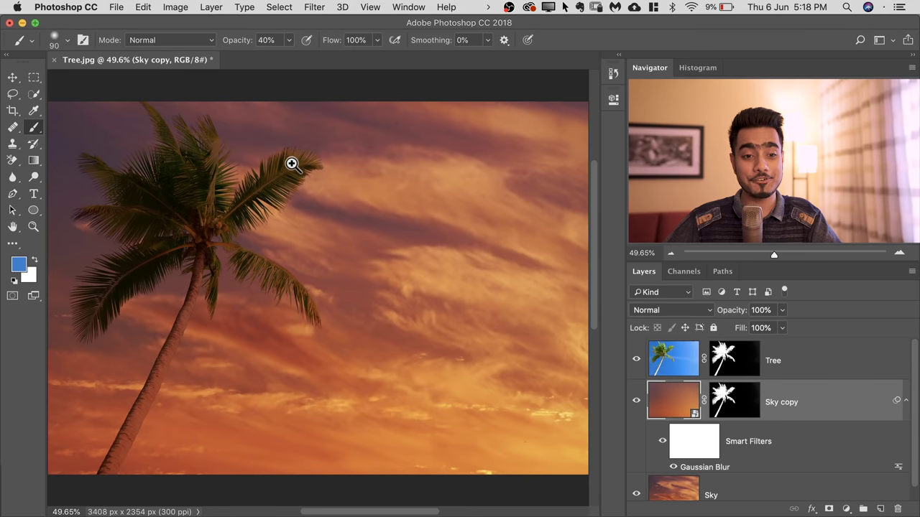
pyautogui.moveTo(296, 167); pyautogui.dragTo(366, 160)
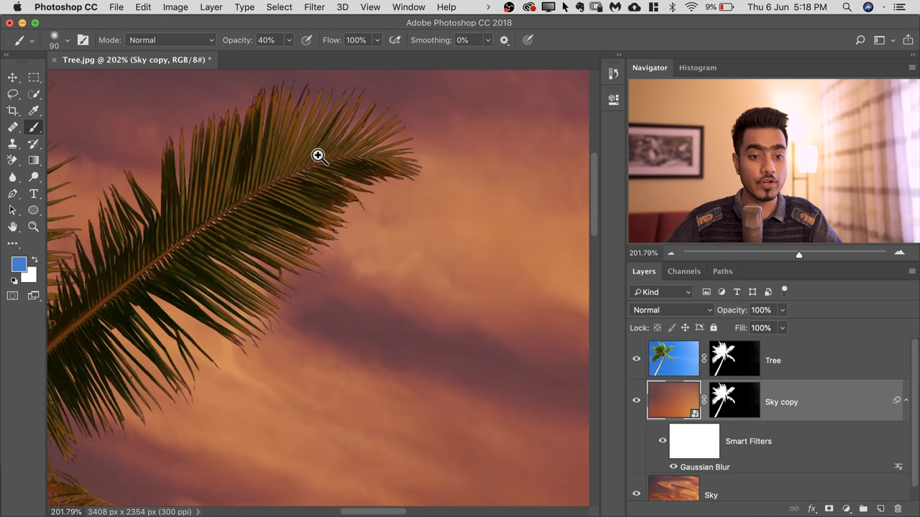
pyautogui.press('super+0')
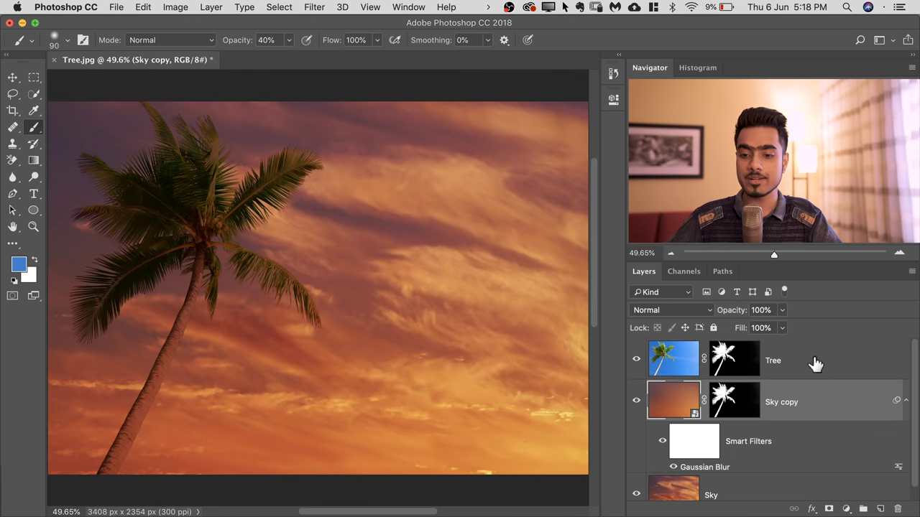
# Add Curves 1 clipped to Tree, lowering its top end and bending the lower curve
pyautogui.click(810, 371)
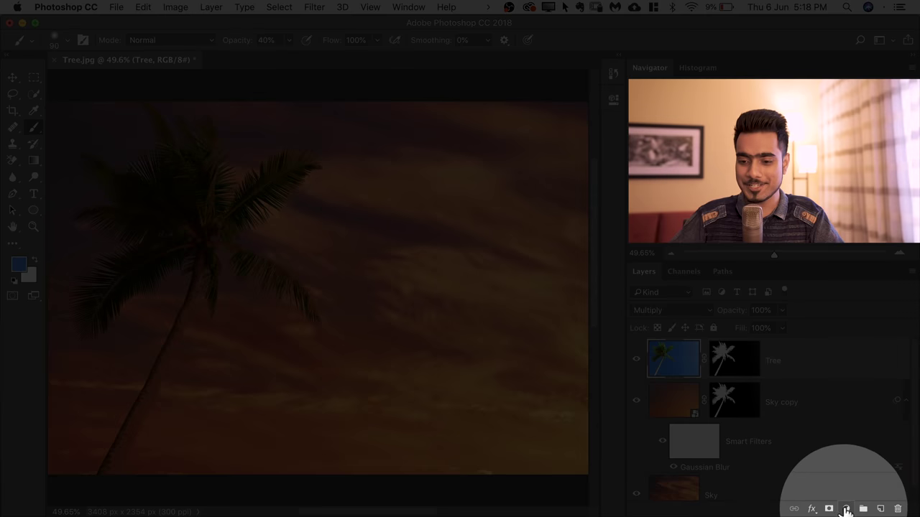
pyautogui.click(846, 506)
pyautogui.click(834, 327)
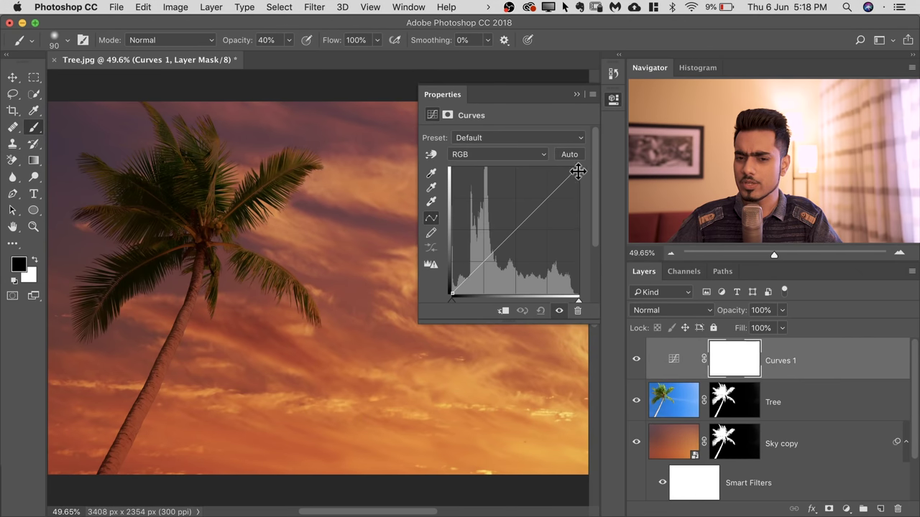
pyautogui.moveTo(578, 171); pyautogui.dragTo(605, 158)
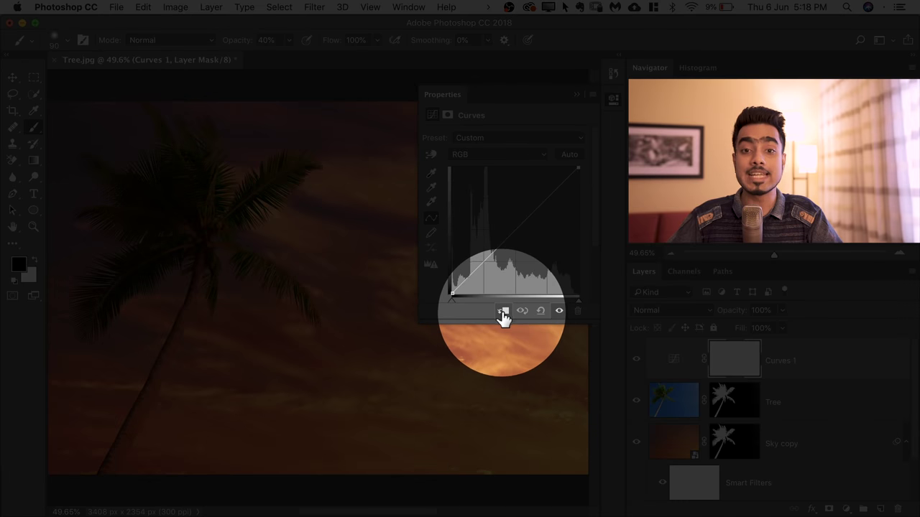
pyautogui.click(503, 311)
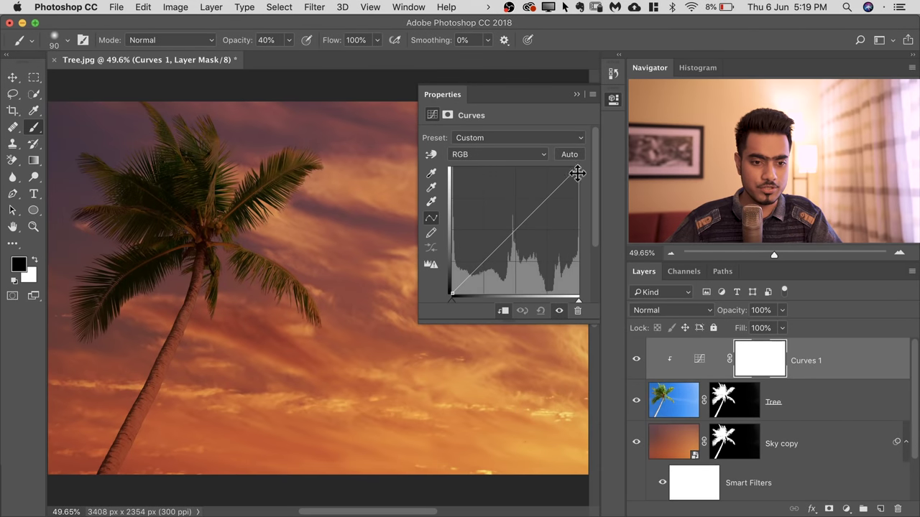
pyautogui.moveTo(577, 174)
pyautogui.mouseDown()
pyautogui.moveTo(581, 191)
pyautogui.moveTo(574, 154)
pyautogui.moveTo(578, 168)
pyautogui.mouseUp()
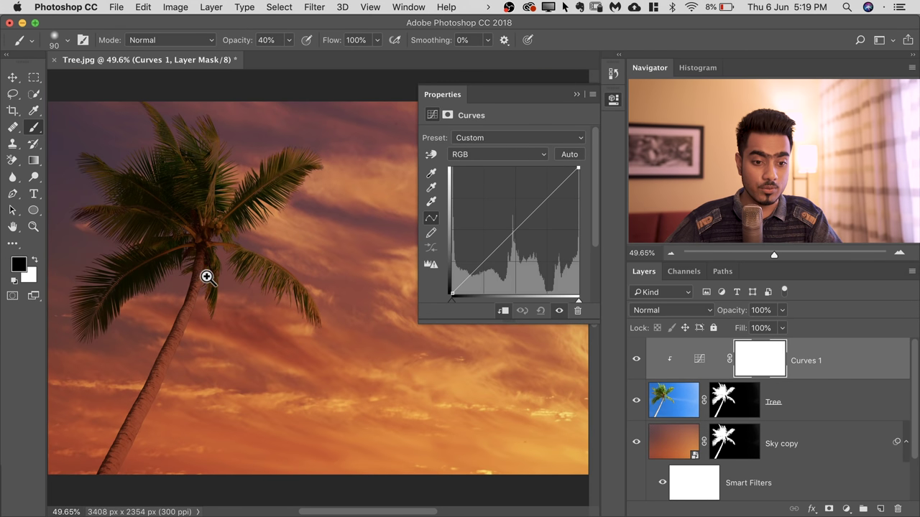
pyautogui.scroll(3, 208, 274)
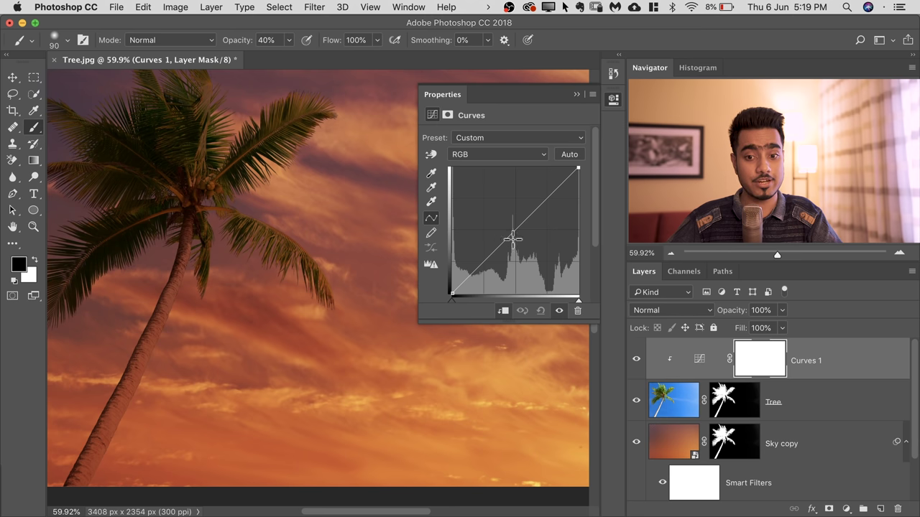
pyautogui.moveTo(577, 169); pyautogui.dragTo(581, 213)
pyautogui.moveTo(286, 205)
pyautogui.mouseDown()
pyautogui.moveTo(249, 208)
pyautogui.moveTo(245, 187)
pyautogui.mouseUp()
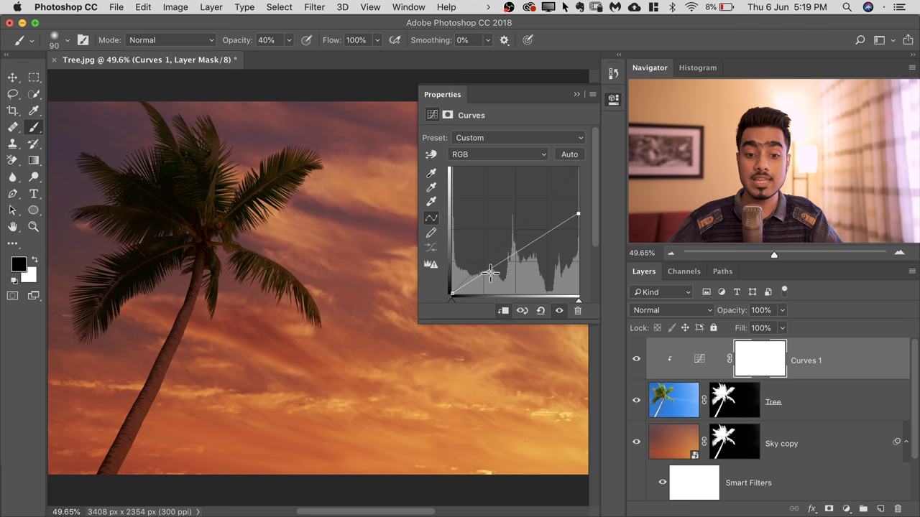
pyautogui.moveTo(490, 271); pyautogui.dragTo(493, 263)
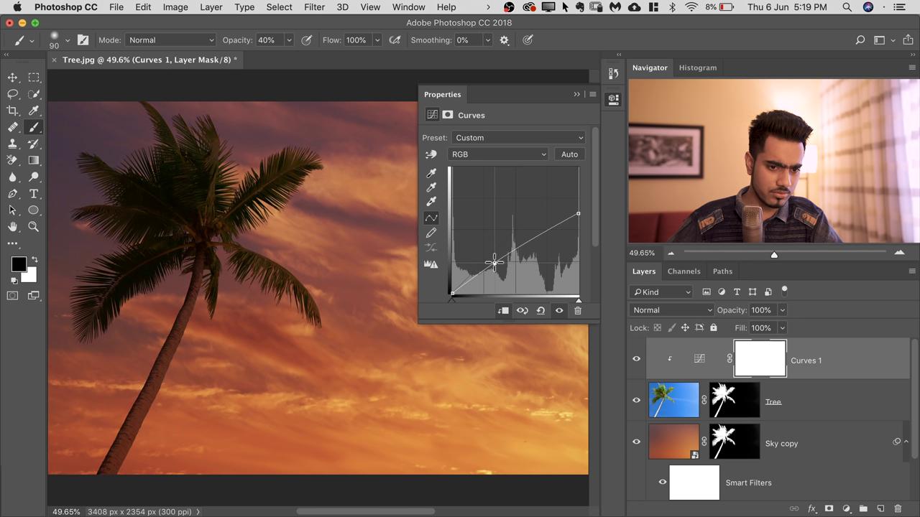
# Add a clipped Curves 2 layer with its top endpoint lowered slightly
pyautogui.click(848, 509)
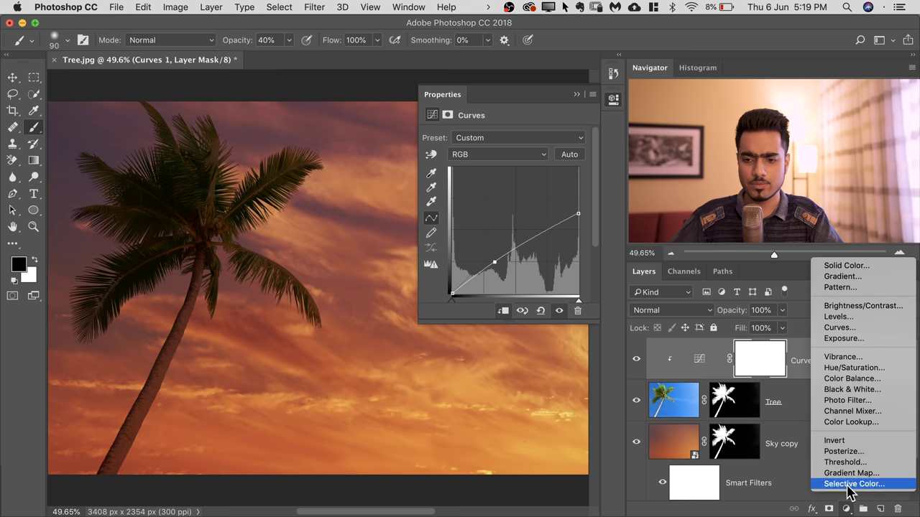
pyautogui.click(849, 328)
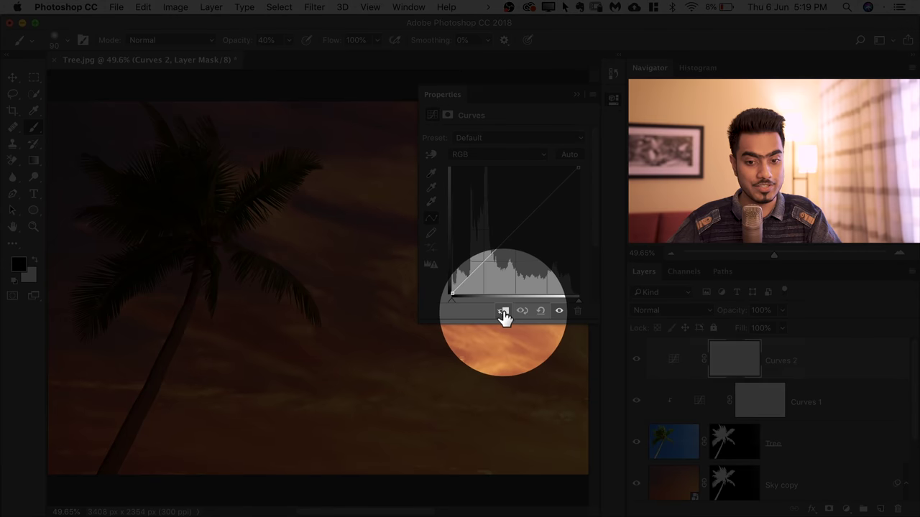
pyautogui.click(503, 314)
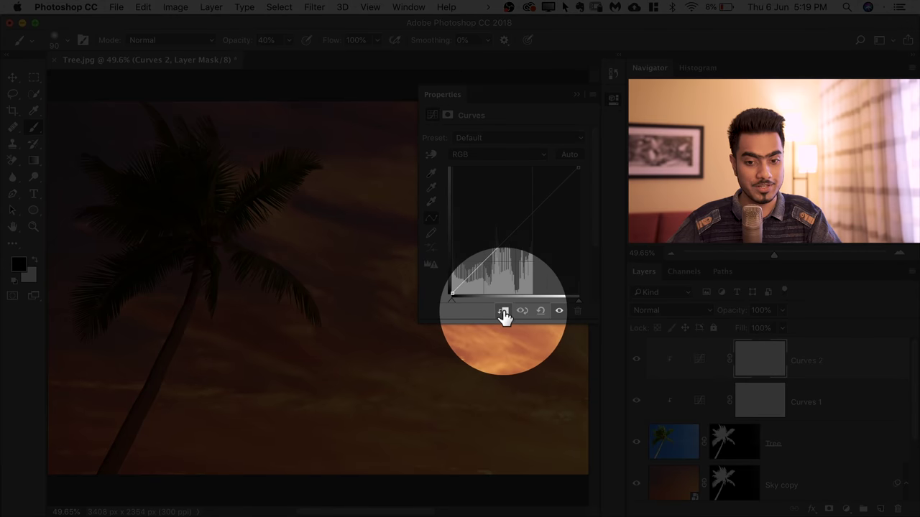
pyautogui.moveTo(577, 169); pyautogui.dragTo(579, 185)
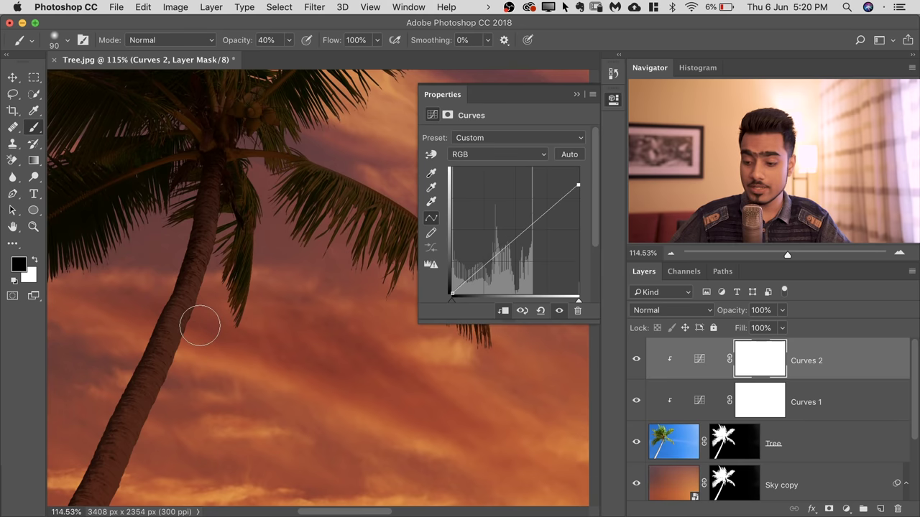
pyautogui.press('super+minus')
pyautogui.press('super+minus')
pyautogui.press('super+minus')
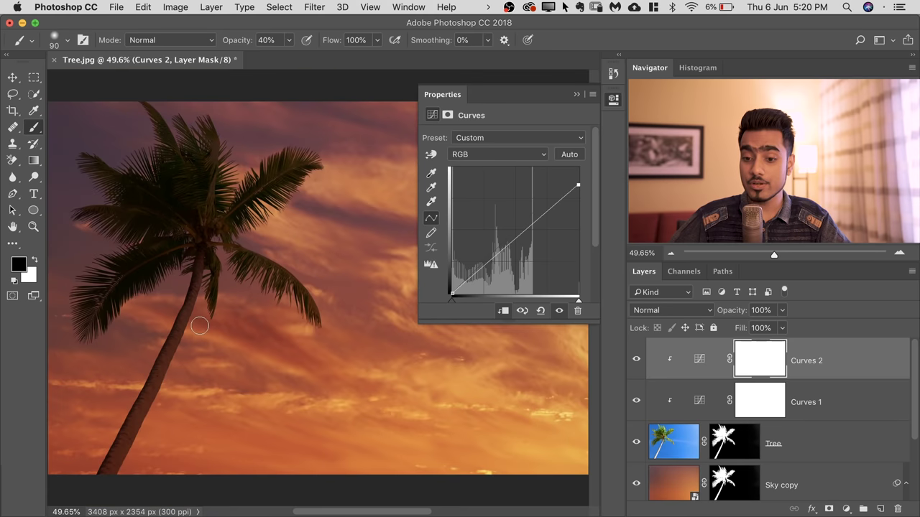
# Try a brightening Curves adjustment, inspect the trunk, then delete it
pyautogui.click(846, 509)
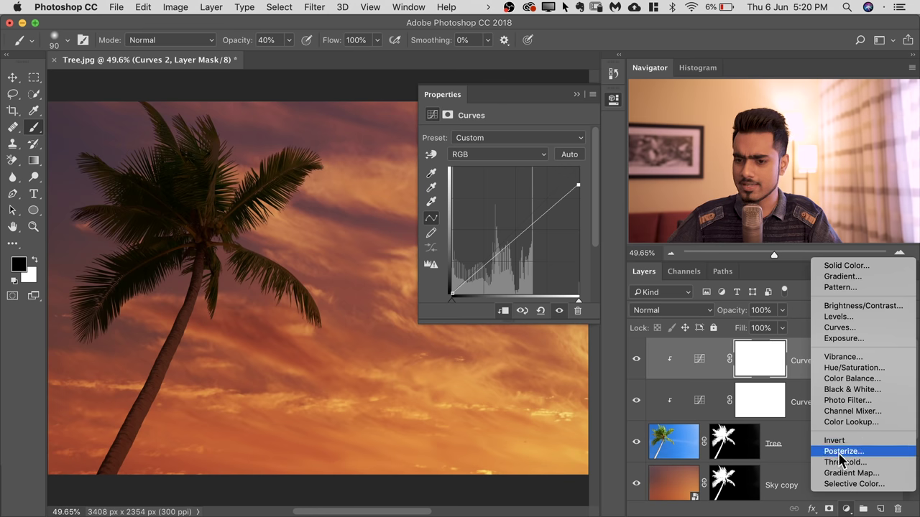
pyautogui.click(838, 328)
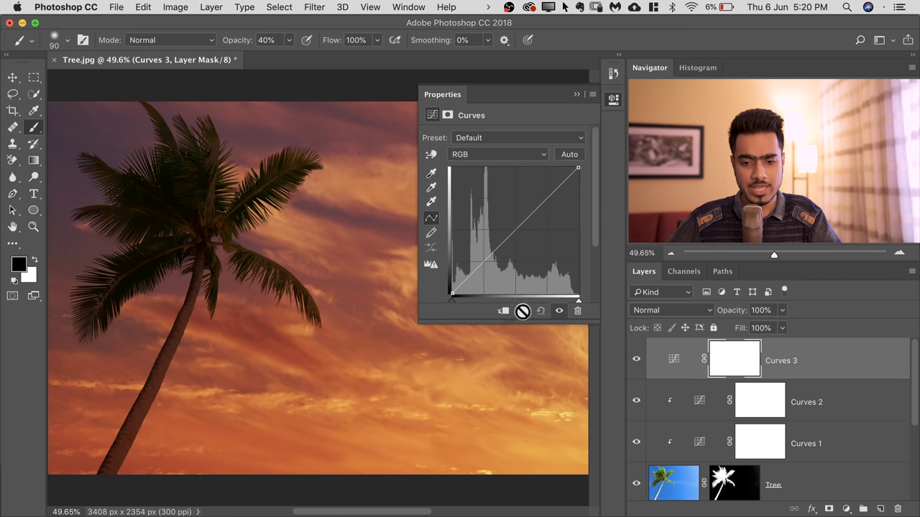
pyautogui.moveTo(579, 166); pyautogui.dragTo(473, 167)
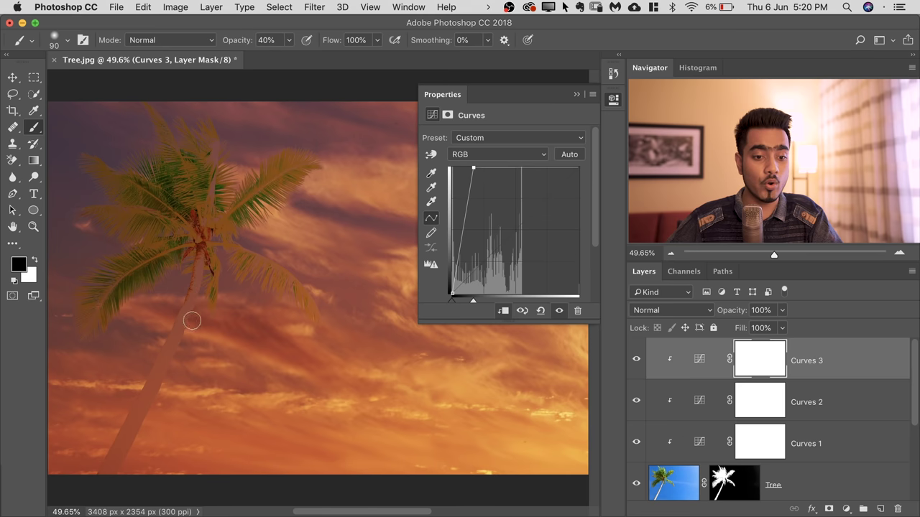
pyautogui.moveTo(185, 308); pyautogui.dragTo(242, 300)
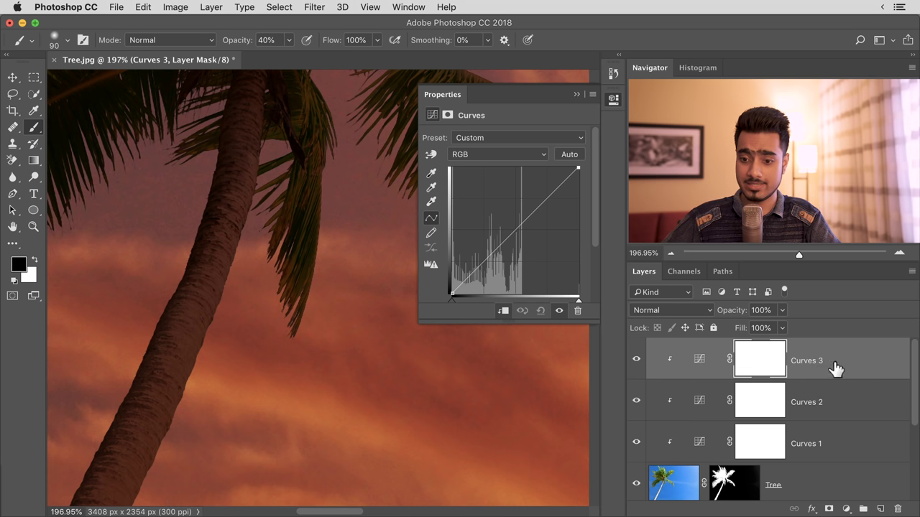
pyautogui.moveTo(846, 365); pyautogui.dragTo(898, 509)
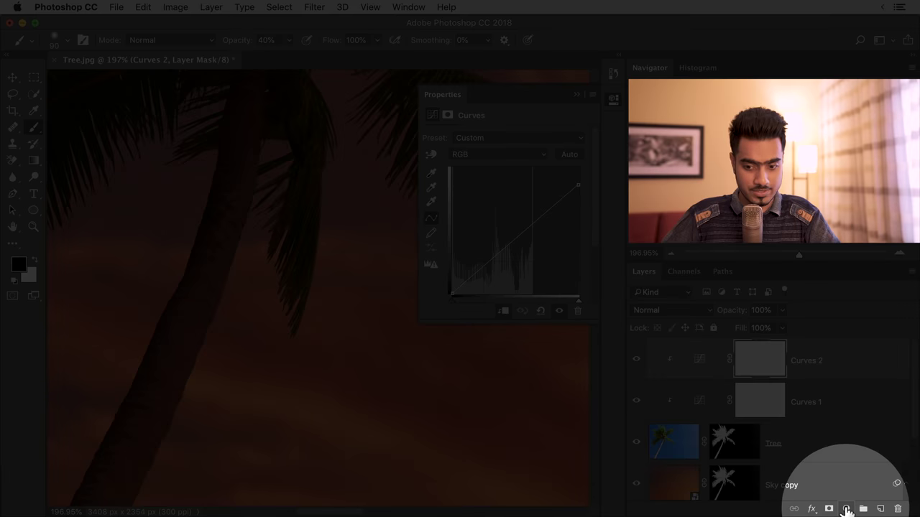
# Add a new Curves 3 mapping input 132 to 255 and copy the Tree mask onto it
pyautogui.click(846, 509)
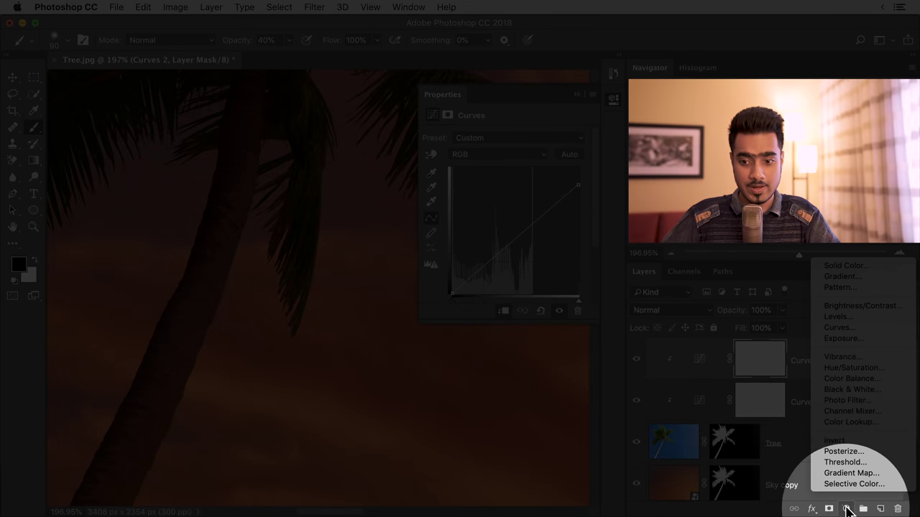
pyautogui.click(848, 328)
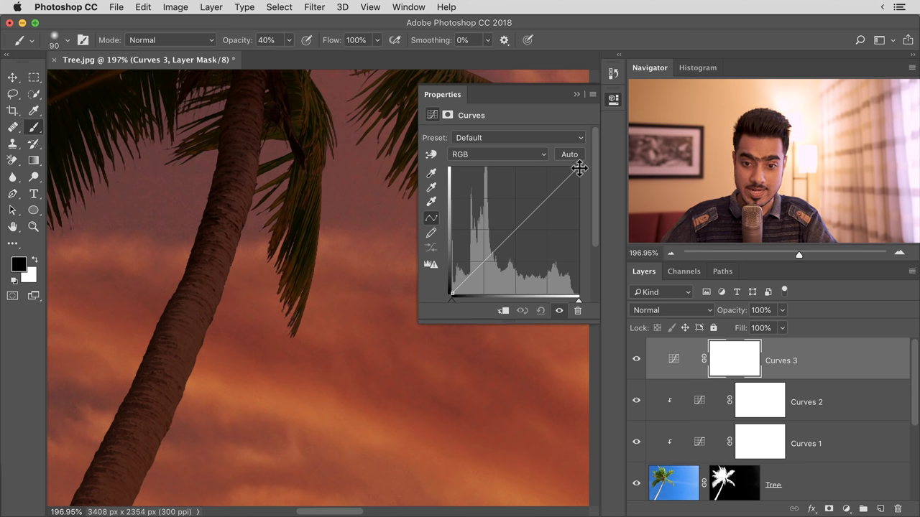
pyautogui.moveTo(580, 320); pyautogui.dragTo(581, 352)
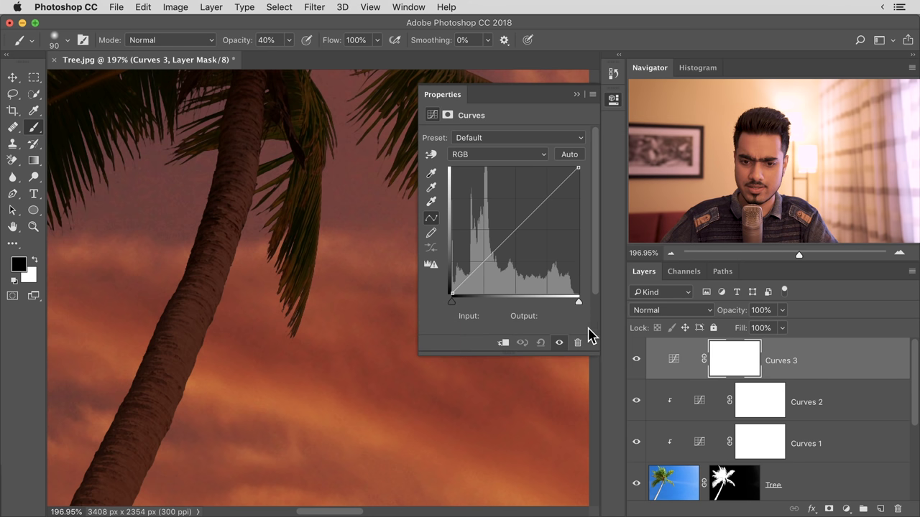
pyautogui.moveTo(578, 301); pyautogui.dragTo(525, 302)
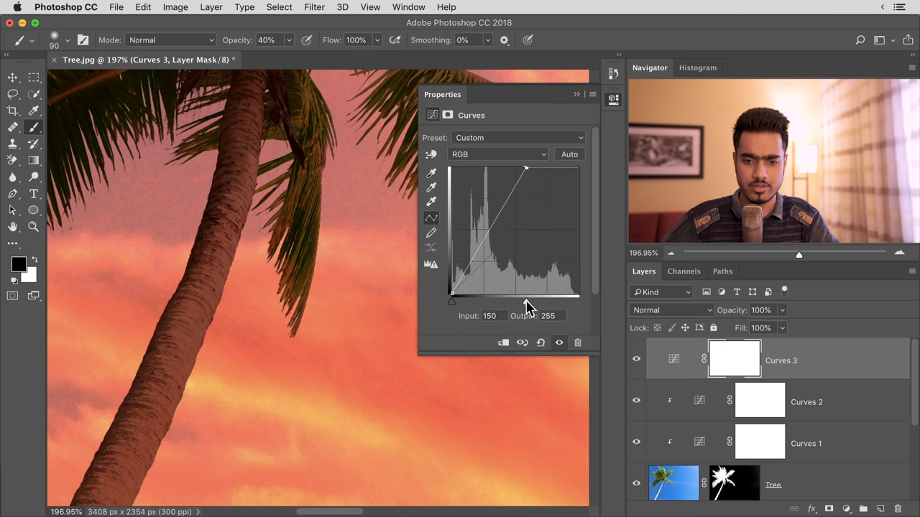
pyautogui.moveTo(526, 307); pyautogui.dragTo(517, 304)
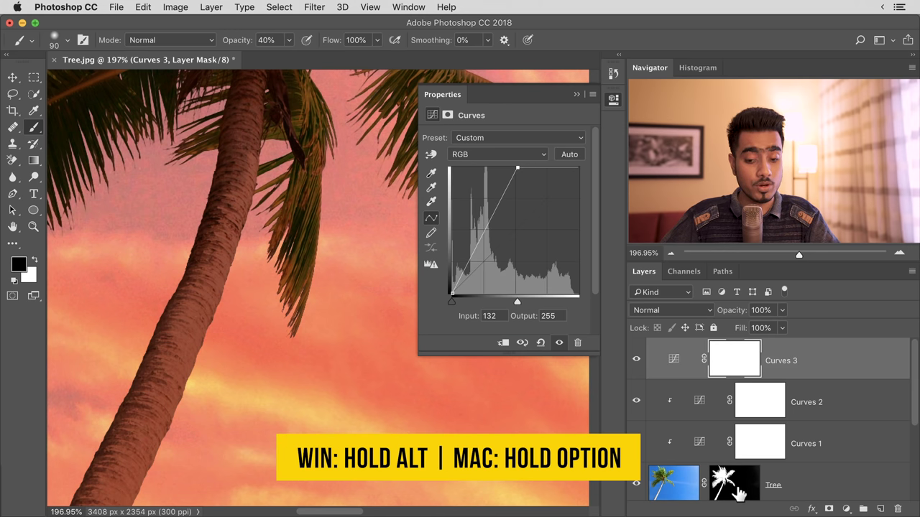
pyautogui.moveTo(740, 488); pyautogui.dragTo(773, 372)
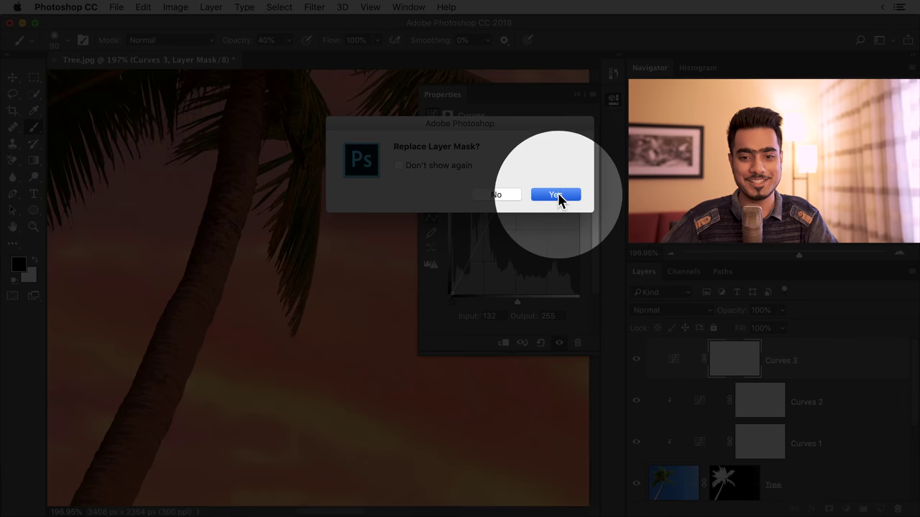
# Replace Curves 3's existing mask with the palm mask and slightly lift its highlights
pyautogui.click(556, 195)
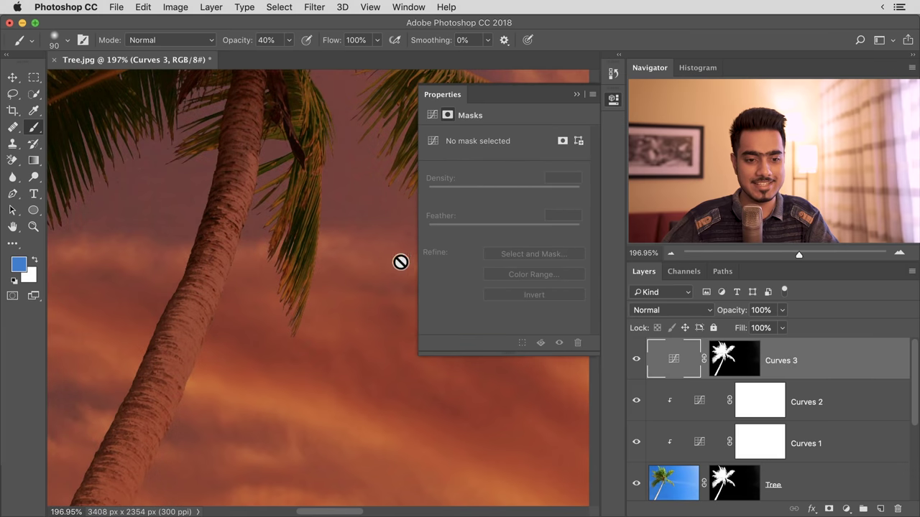
pyautogui.click(674, 359)
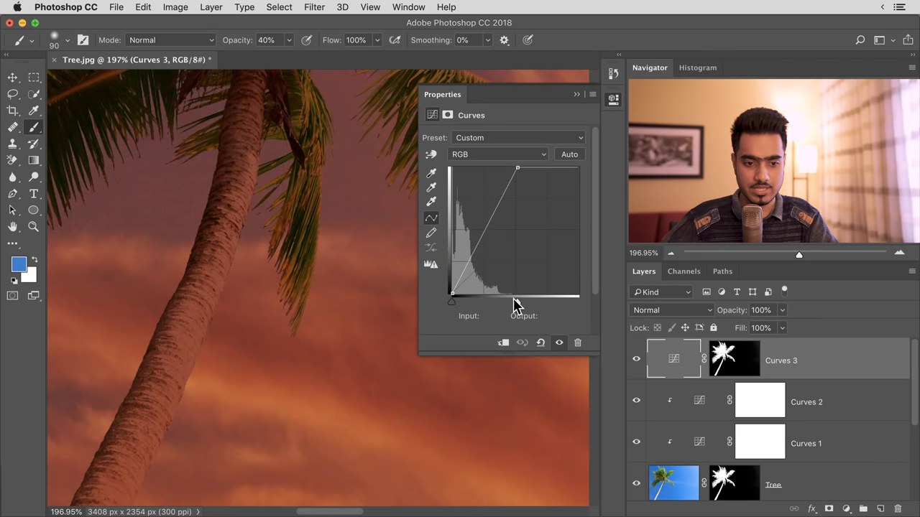
pyautogui.moveTo(514, 305); pyautogui.dragTo(506, 305)
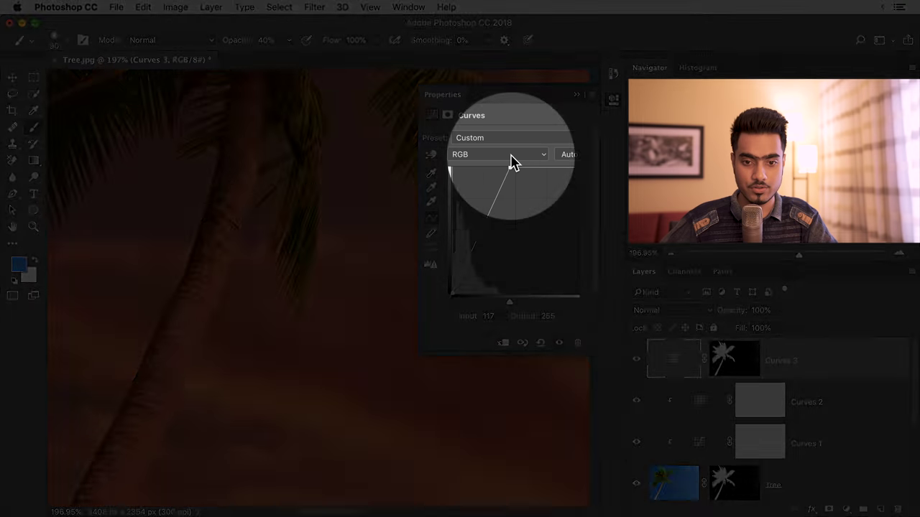
# Raise the Blue channel's top curve point to 177 for warmer palm highlights
pyautogui.click(508, 157)
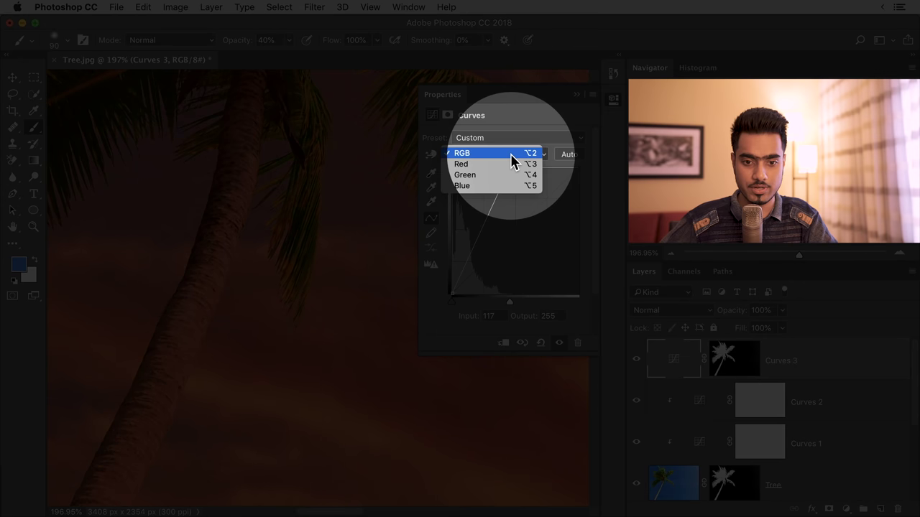
pyautogui.click(485, 187)
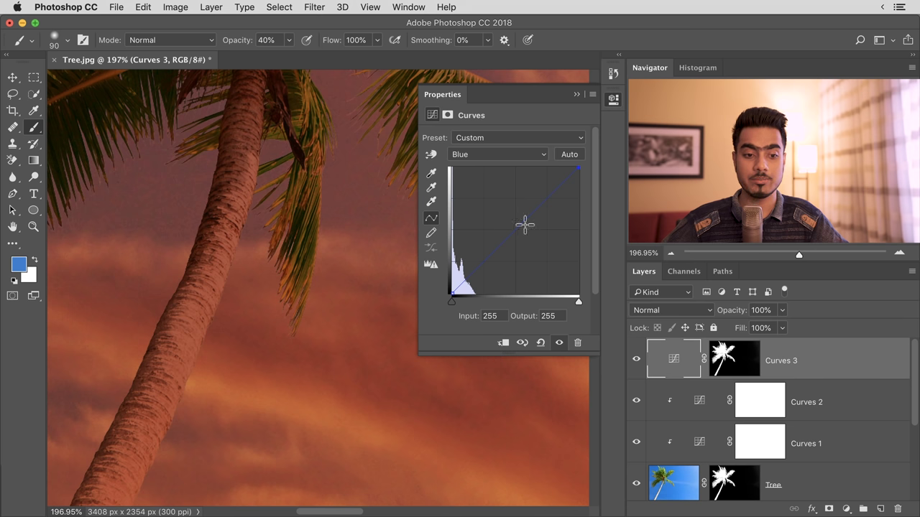
pyautogui.moveTo(580, 169); pyautogui.dragTo(588, 193)
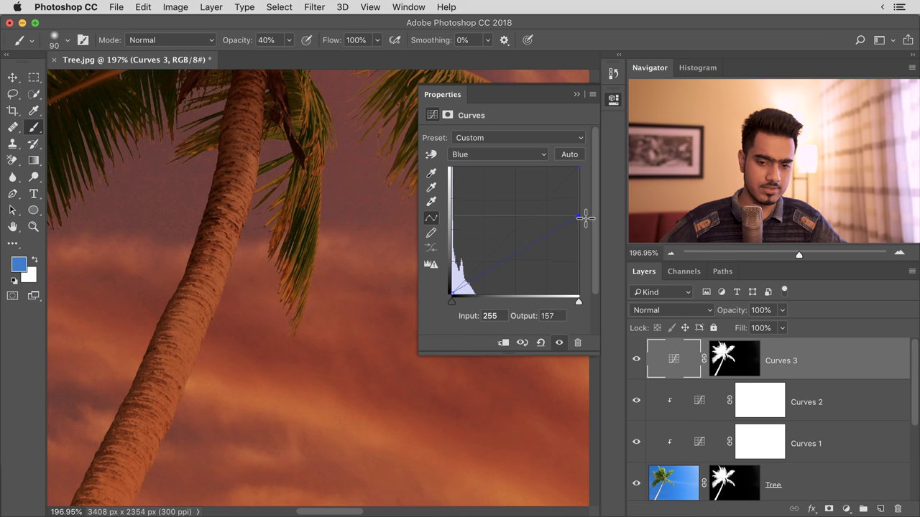
pyautogui.moveTo(587, 222); pyautogui.dragTo(588, 208)
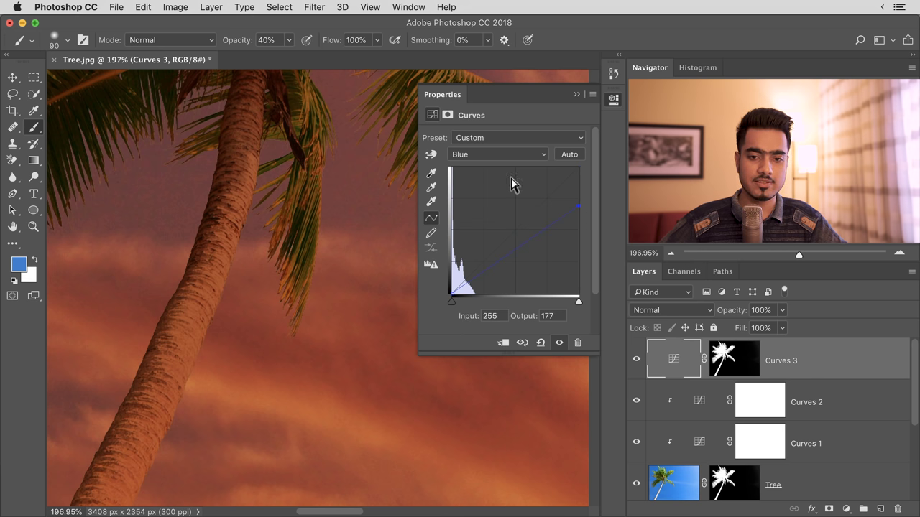
# Move the RGB curve's top point left to input 82 to brighten the palm overall
pyautogui.click(499, 153)
pyautogui.click(461, 121)
pyautogui.moveTo(578, 167); pyautogui.dragTo(502, 168)
pyautogui.click(576, 95)
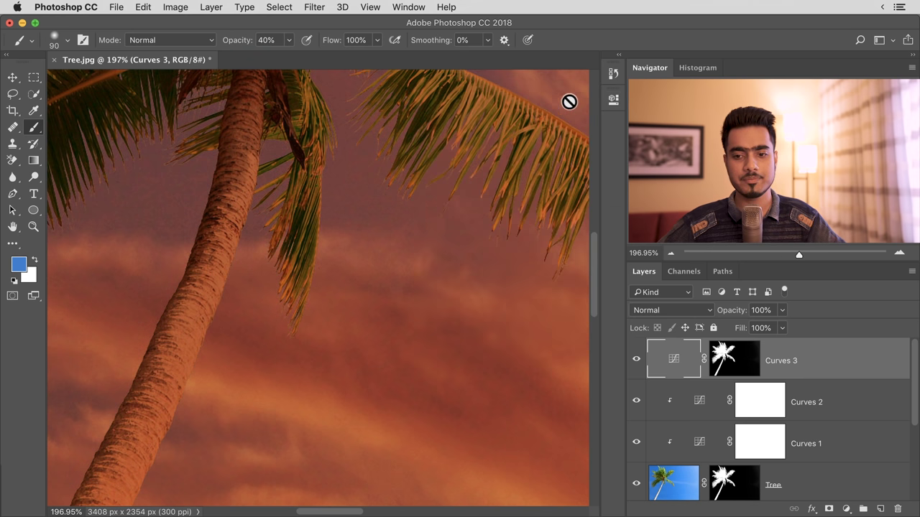
pyautogui.scroll(-6, 376, 232)
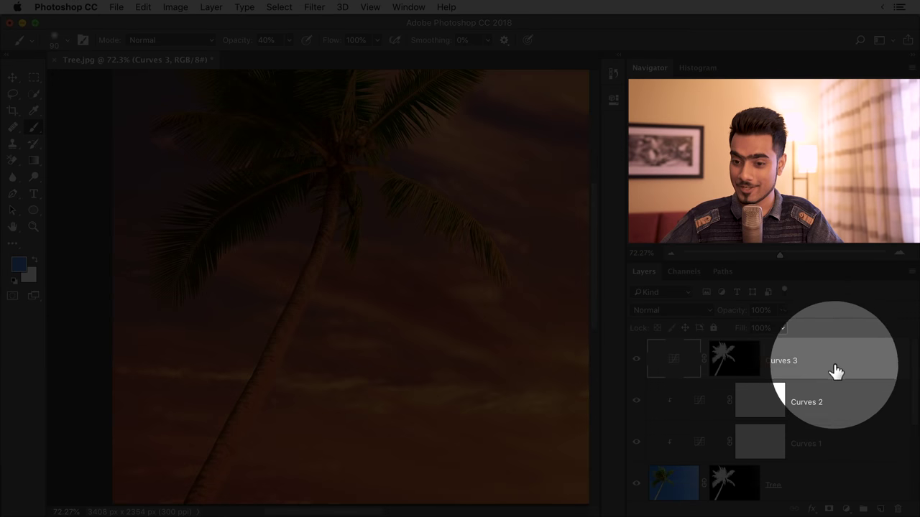
# Set Curves 3's Underlying Layer black Blend If slider, split to 39/58, sparing the darkest trunk tones
pyautogui.doubleClick(827, 366)
pyautogui.moveTo(429, 109); pyautogui.dragTo(708, 100)
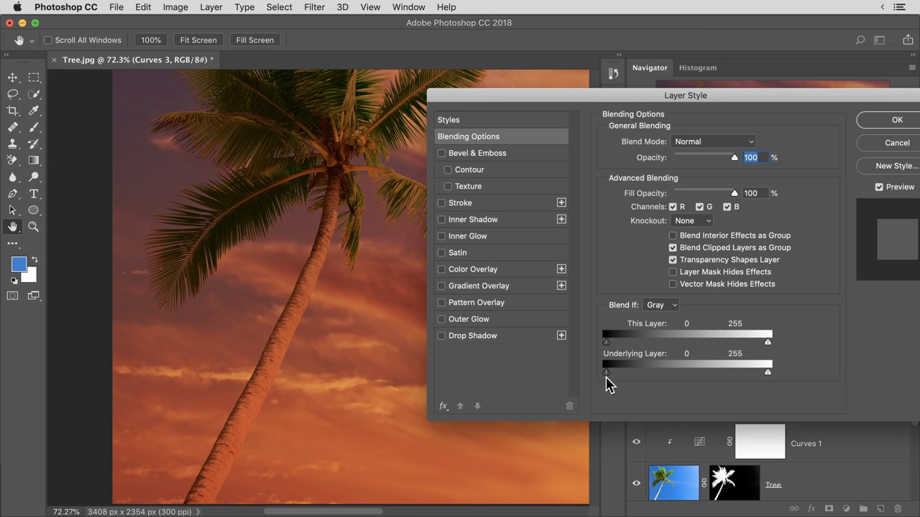
pyautogui.moveTo(608, 372); pyautogui.dragTo(636, 377)
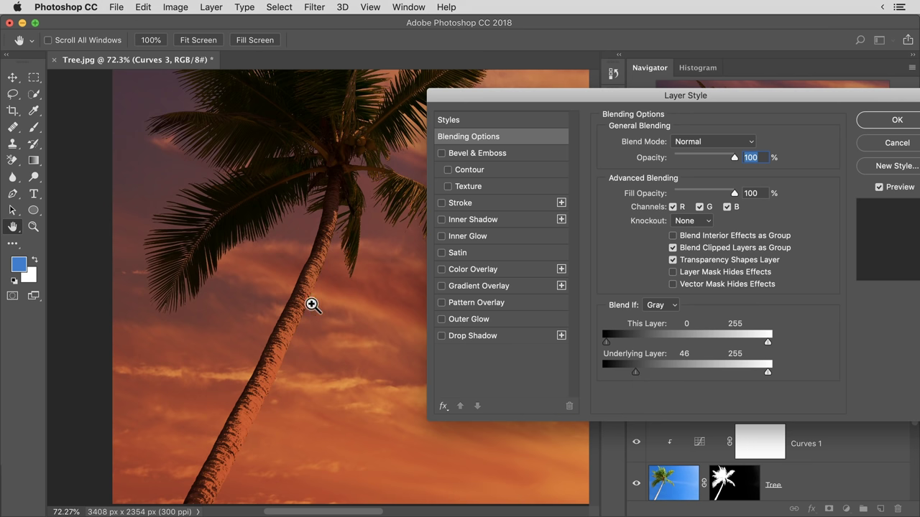
pyautogui.moveTo(306, 302); pyautogui.dragTo(344, 214)
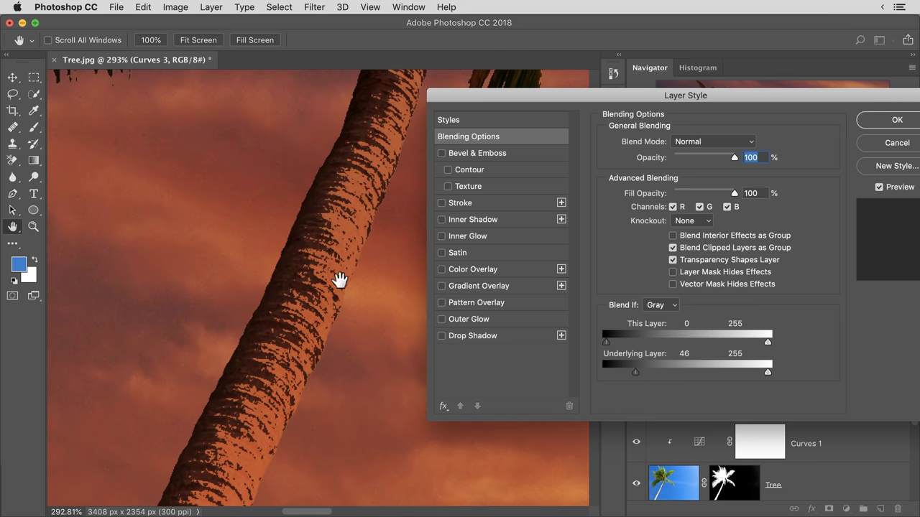
pyautogui.press('alt')
pyautogui.moveTo(638, 374)
pyautogui.mouseDown()
pyautogui.moveTo(647, 381)
pyautogui.moveTo(632, 378)
pyautogui.mouseUp()
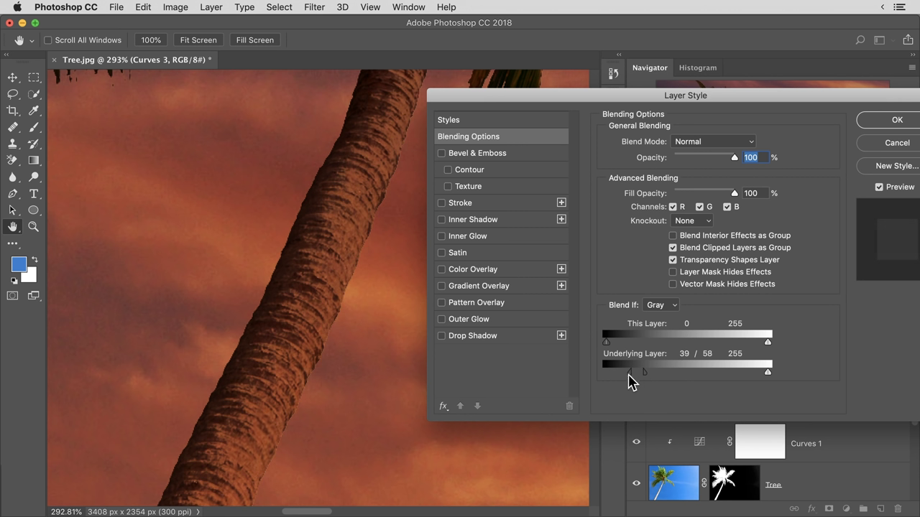
pyautogui.click(862, 124)
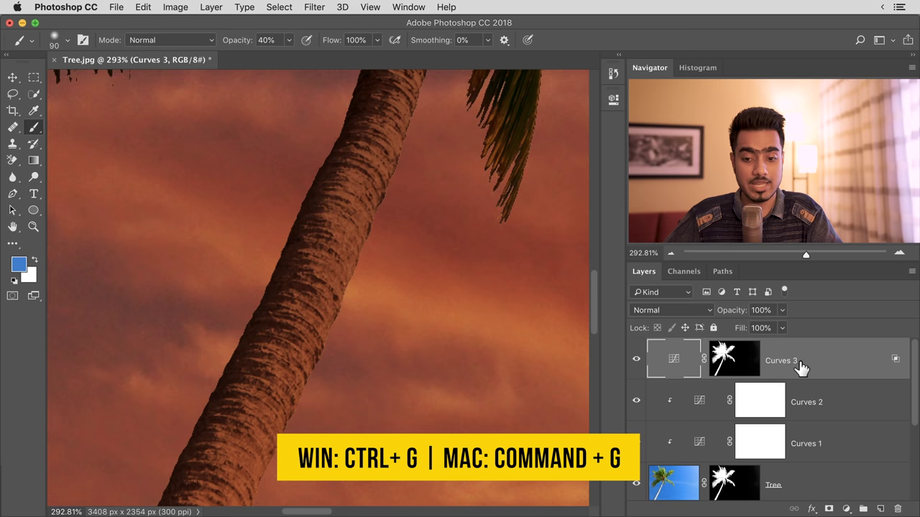
# Group Curves 3 into Group 1 and give the group a black hide-all mask
pyautogui.press('super+g')
pyautogui.click(651, 348)
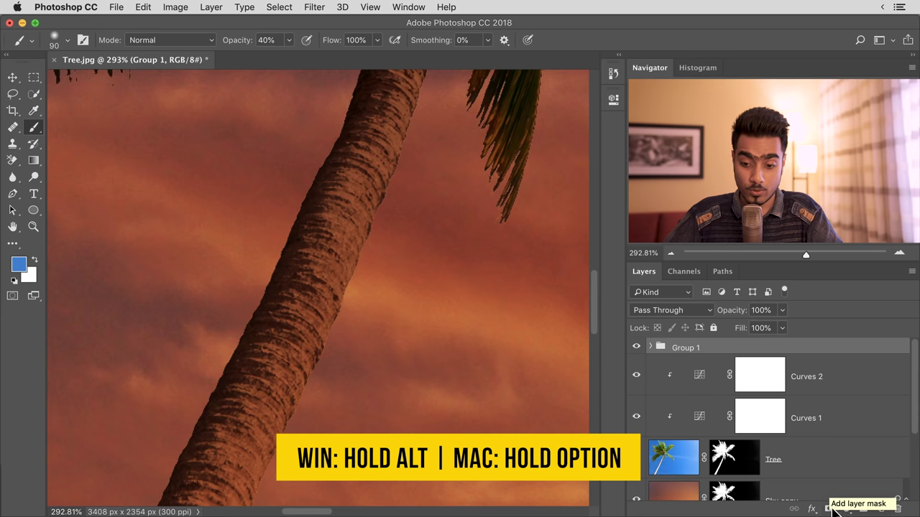
pyautogui.keyDown('alt'); pyautogui.click(829, 508); pyautogui.keyUp('alt')
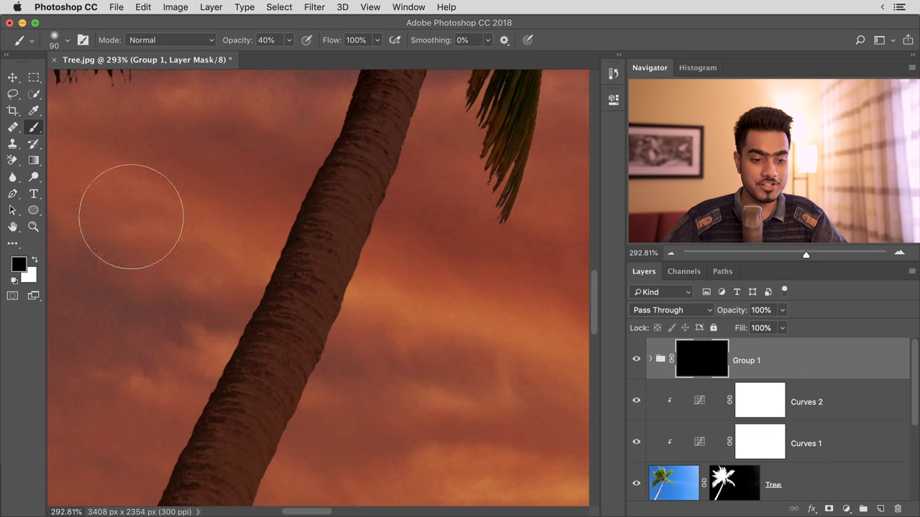
# Paint white at 40% opacity along the trunk edge on Group 1's mask
pyautogui.press('x')
pyautogui.moveTo(403, 244)
pyautogui.mouseDown()
pyautogui.moveTo(380, 246)
pyautogui.moveTo(318, 294)
pyautogui.mouseUp()
pyautogui.press('[')
pyautogui.moveTo(331, 269)
pyautogui.mouseDown()
pyautogui.moveTo(323, 322)
pyautogui.moveTo(305, 325)
pyautogui.mouseUp()
pyautogui.moveTo(329, 242); pyautogui.dragTo(266, 410)
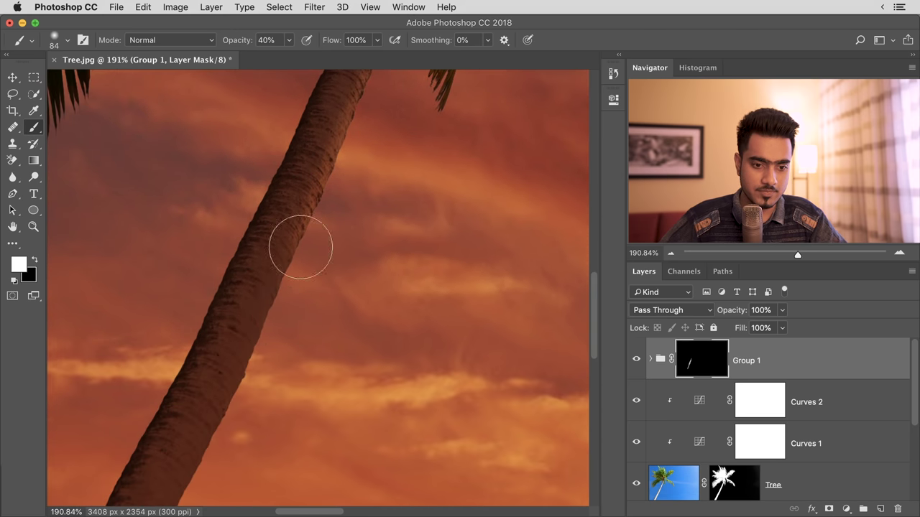
pyautogui.moveTo(266, 333); pyautogui.dragTo(326, 183)
pyautogui.scroll(-3, 259, 334)
pyautogui.scroll(8, 259, 330)
pyautogui.moveTo(253, 321)
pyautogui.mouseDown()
pyautogui.moveTo(246, 354)
pyautogui.moveTo(237, 323)
pyautogui.mouseUp()
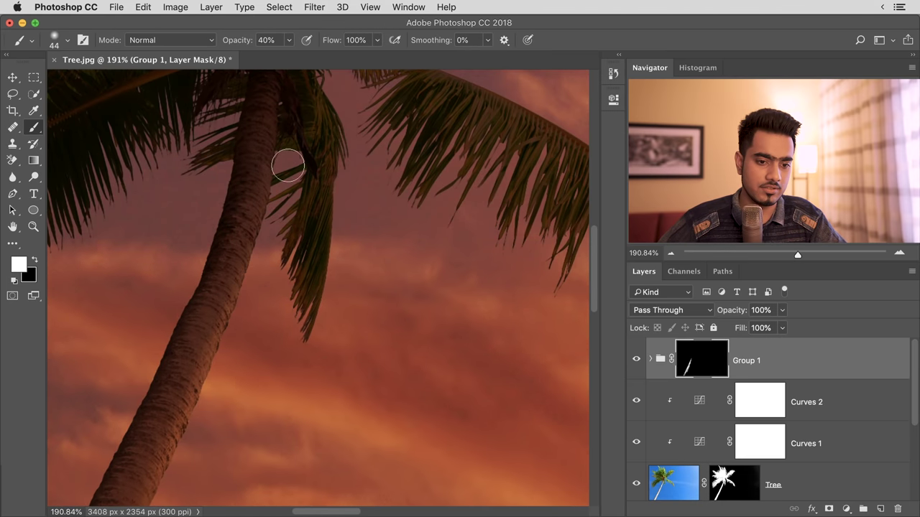
# Paint white highlights onto the palm frond tips with a 127-pixel brush
pyautogui.moveTo(267, 269); pyautogui.dragTo(203, 310)
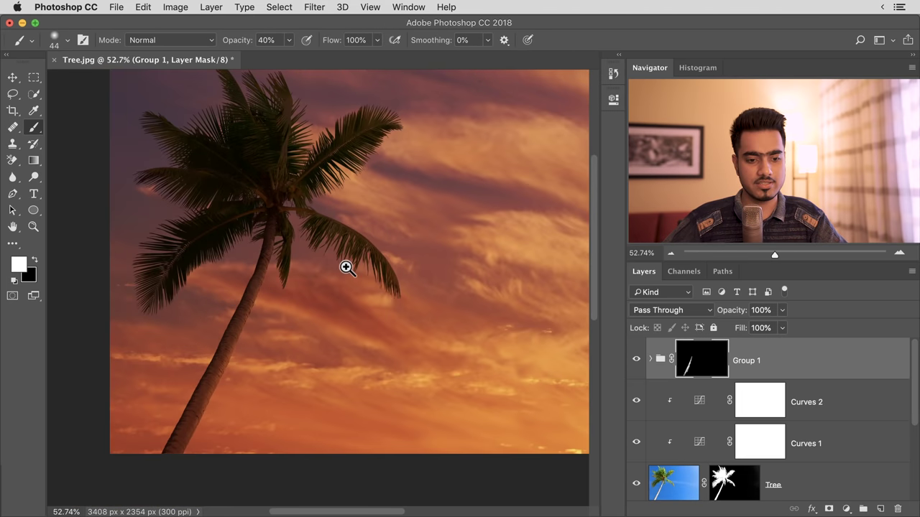
pyautogui.moveTo(342, 266)
pyautogui.mouseDown()
pyautogui.moveTo(374, 261)
pyautogui.moveTo(291, 247)
pyautogui.moveTo(318, 214)
pyautogui.moveTo(312, 225)
pyautogui.mouseUp()
pyautogui.moveTo(312, 225); pyautogui.dragTo(358, 238)
pyautogui.moveTo(339, 305); pyautogui.dragTo(356, 370)
pyautogui.moveTo(393, 332)
pyautogui.mouseDown()
pyautogui.moveTo(289, 331)
pyautogui.moveTo(329, 331)
pyautogui.moveTo(276, 280)
pyautogui.mouseUp()
pyautogui.moveTo(381, 211); pyautogui.dragTo(353, 277)
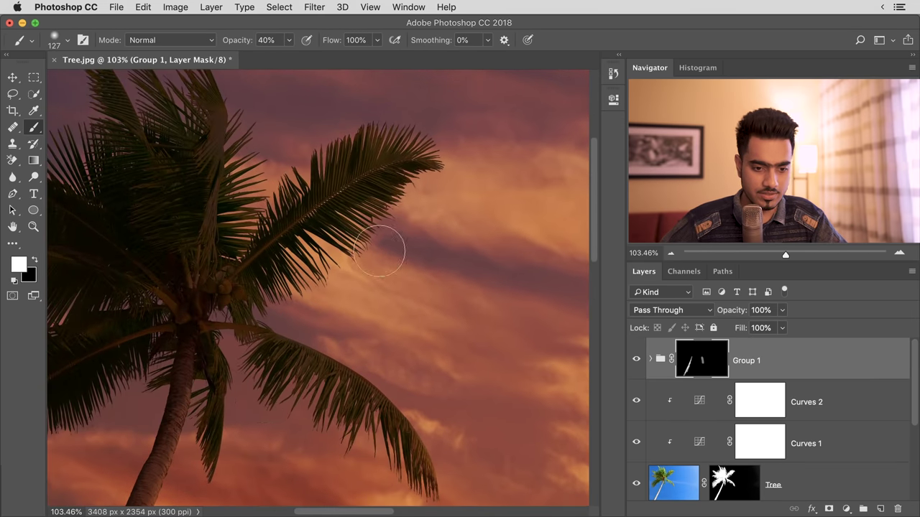
pyautogui.scroll(-3, 240, 332)
pyautogui.scroll(3, 229, 381)
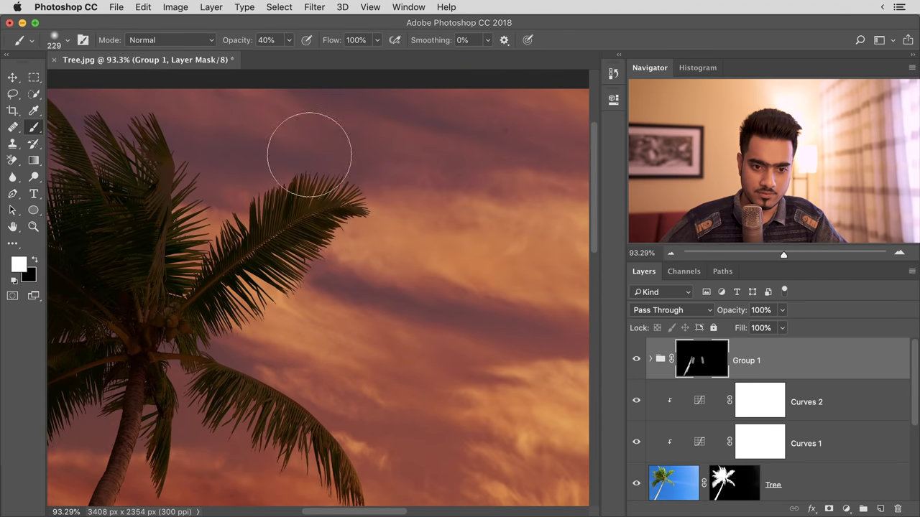
pyautogui.moveTo(338, 154); pyautogui.dragTo(361, 195)
pyautogui.scroll(-3, 302, 230)
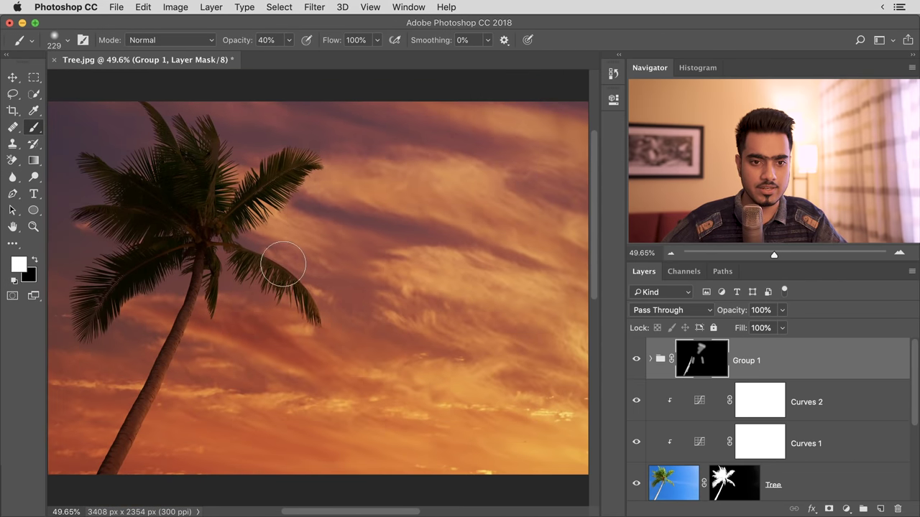
# Raise brush opacity to 100% and paint white highlights on the trunk and lower frond
pyautogui.moveTo(234, 46); pyautogui.dragTo(288, 41)
pyautogui.moveTo(184, 327)
pyautogui.mouseDown()
pyautogui.moveTo(259, 312)
pyautogui.moveTo(148, 314)
pyautogui.moveTo(218, 311)
pyautogui.moveTo(209, 313)
pyautogui.mouseUp()
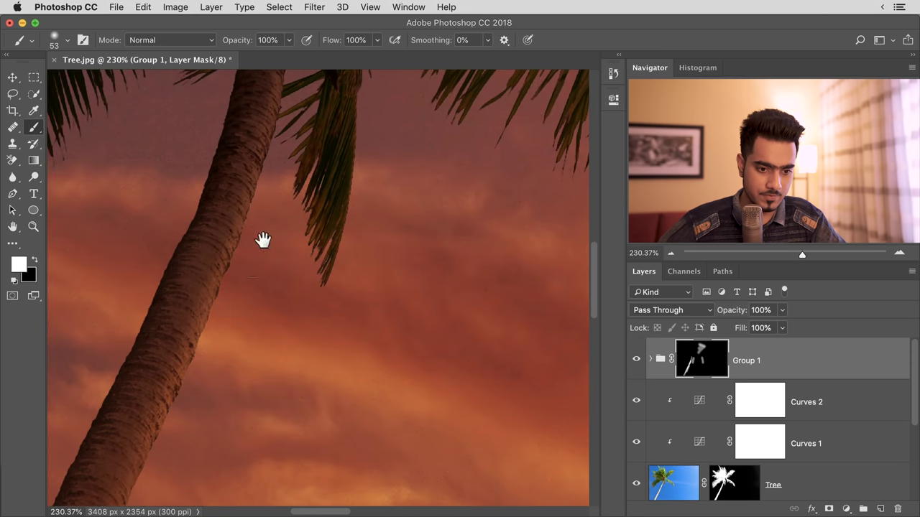
pyautogui.scroll(-5, 168, 400)
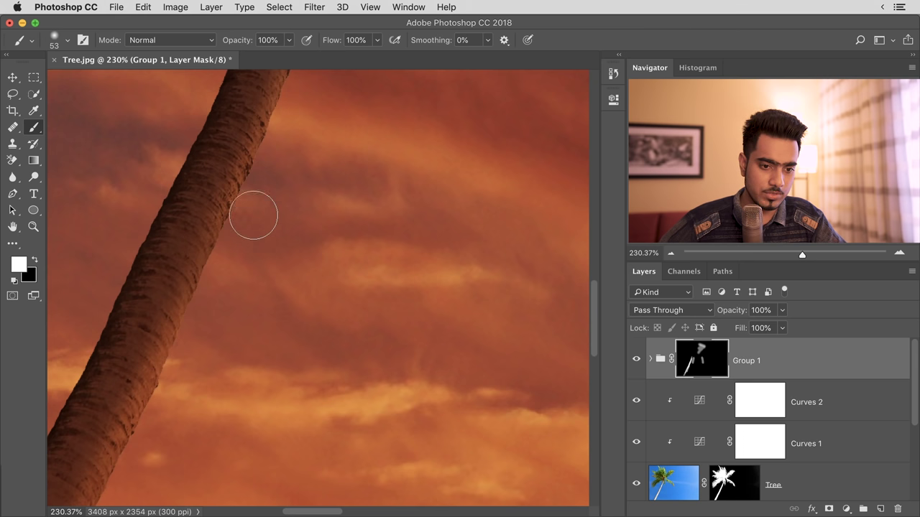
pyautogui.scroll(-6, 184, 390)
pyautogui.scroll(-10, 263, 251)
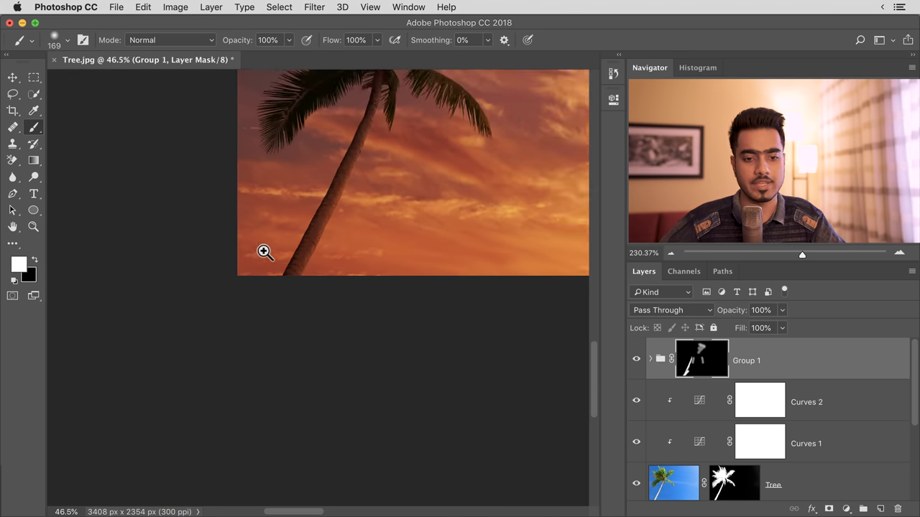
pyautogui.scroll(1, 324, 226)
pyautogui.scroll(6, 324, 226)
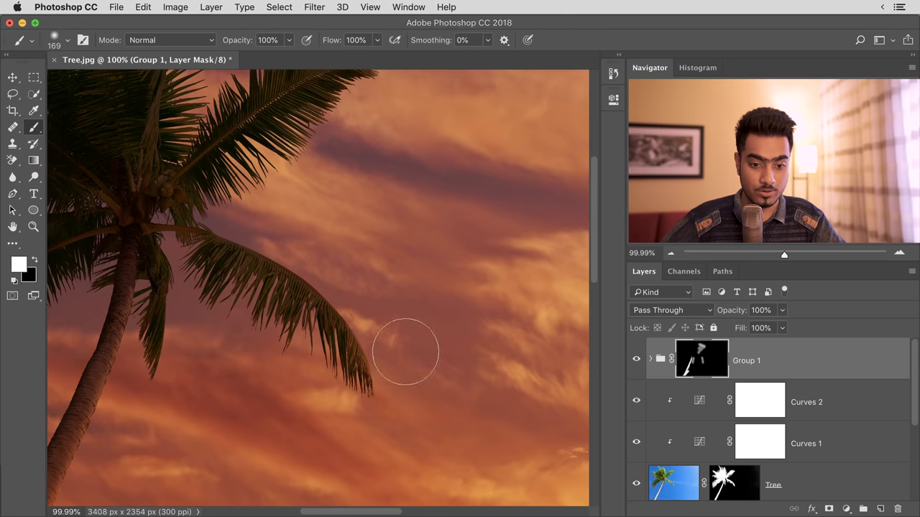
pyautogui.moveTo(399, 331)
pyautogui.mouseDown()
pyautogui.moveTo(340, 253)
pyautogui.moveTo(376, 244)
pyautogui.moveTo(496, 248)
pyautogui.mouseUp()
pyautogui.moveTo(416, 209)
pyautogui.mouseDown()
pyautogui.moveTo(377, 203)
pyautogui.moveTo(360, 224)
pyautogui.moveTo(358, 262)
pyautogui.moveTo(392, 244)
pyautogui.mouseUp()
# Paint more white highlights across the upper and left fronds with a 297-pixel brush
pyautogui.moveTo(164, 287); pyautogui.dragTo(242, 287)
pyautogui.scroll(-3, 242, 287)
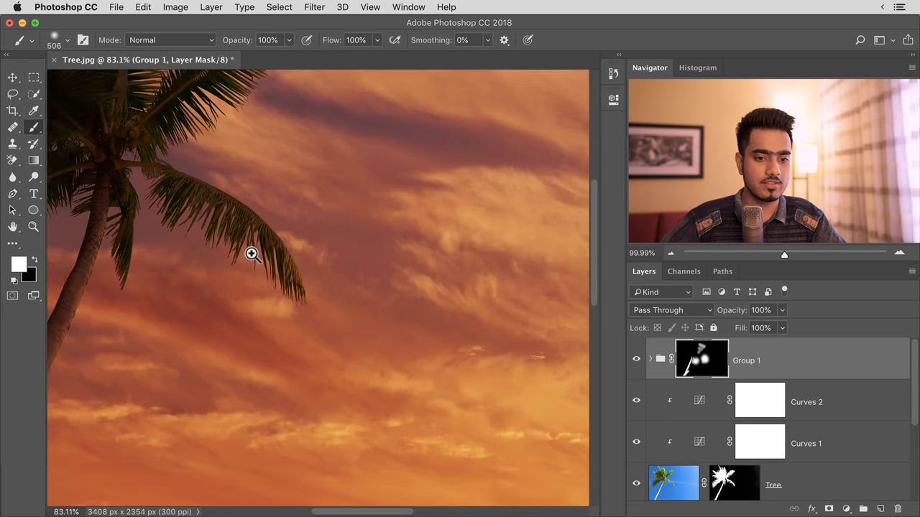
pyautogui.moveTo(249, 252)
pyautogui.mouseDown()
pyautogui.moveTo(301, 285)
pyautogui.moveTo(297, 312)
pyautogui.mouseUp()
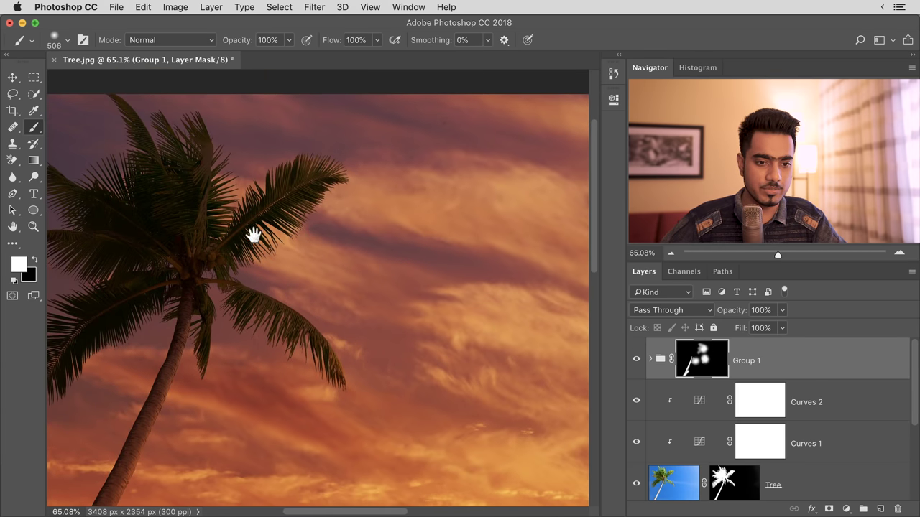
pyautogui.moveTo(261, 230); pyautogui.dragTo(421, 220)
pyautogui.moveTo(298, 308); pyautogui.dragTo(276, 308)
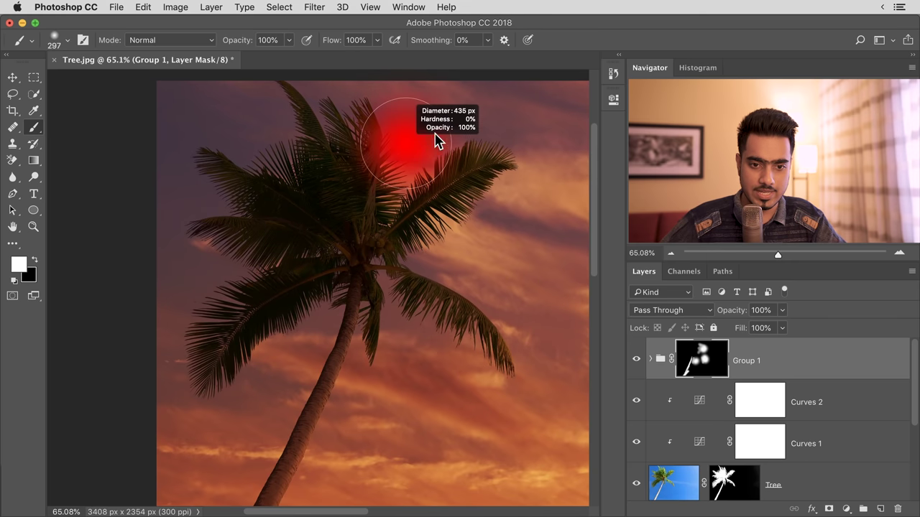
pyautogui.moveTo(431, 137); pyautogui.dragTo(429, 137)
pyautogui.click(405, 124)
pyautogui.moveTo(412, 185); pyautogui.dragTo(368, 189)
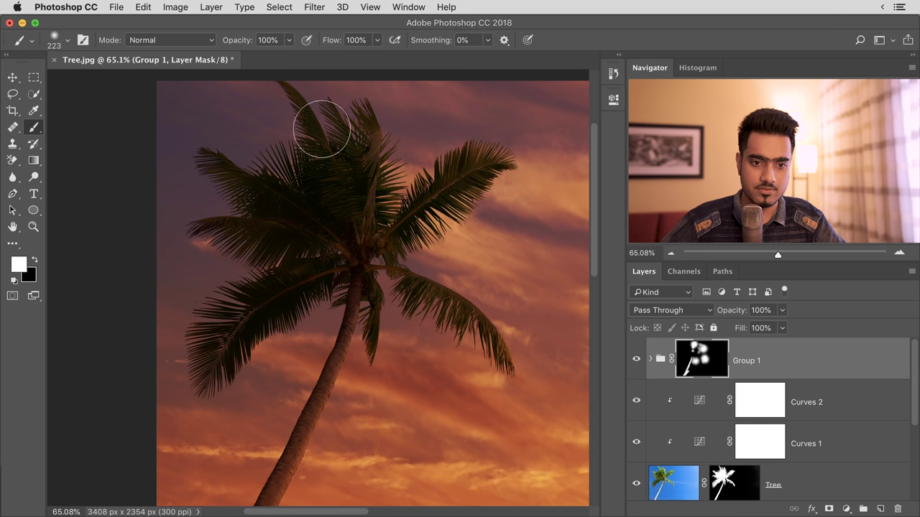
pyautogui.moveTo(215, 150)
pyautogui.mouseDown()
pyautogui.moveTo(245, 169)
pyautogui.moveTo(245, 226)
pyautogui.mouseUp()
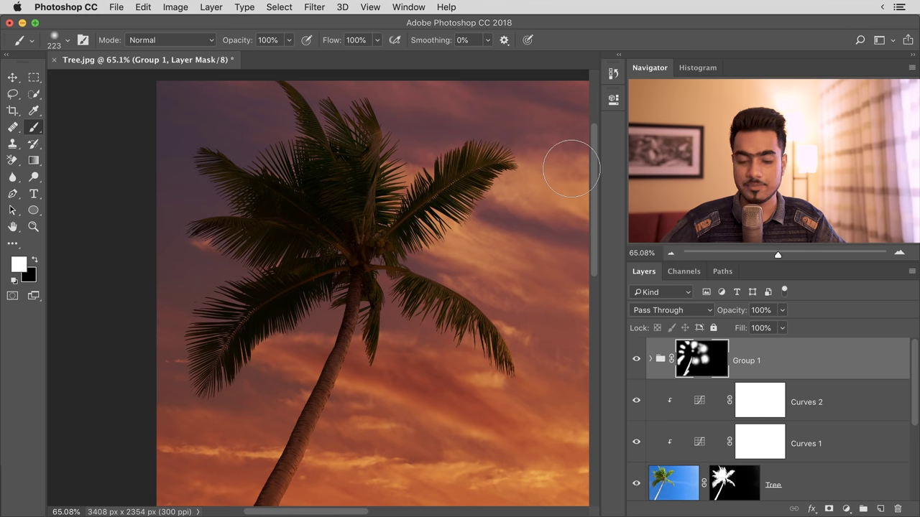
pyautogui.scroll(-2, 571, 168)
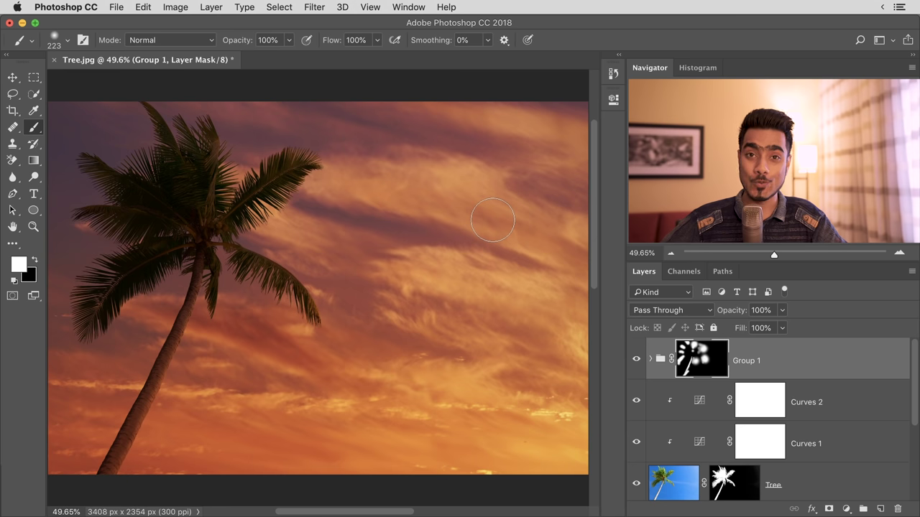